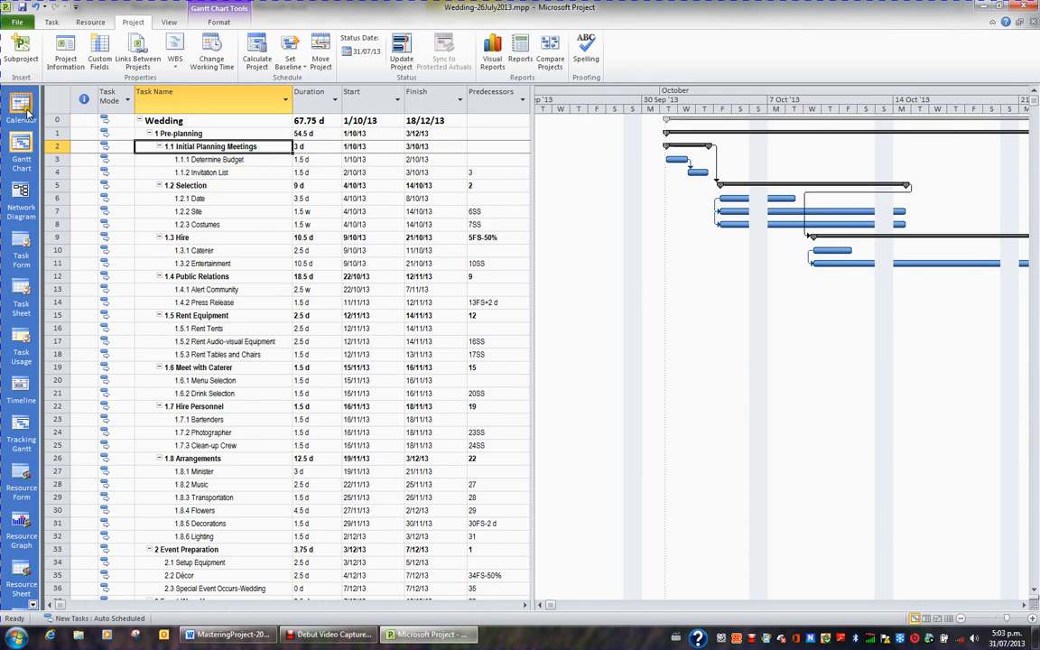
View the wedding project's Resource Sheet and return to its Gantt Chart.
{"action": "left_click", "coordinate": [18, 571]}
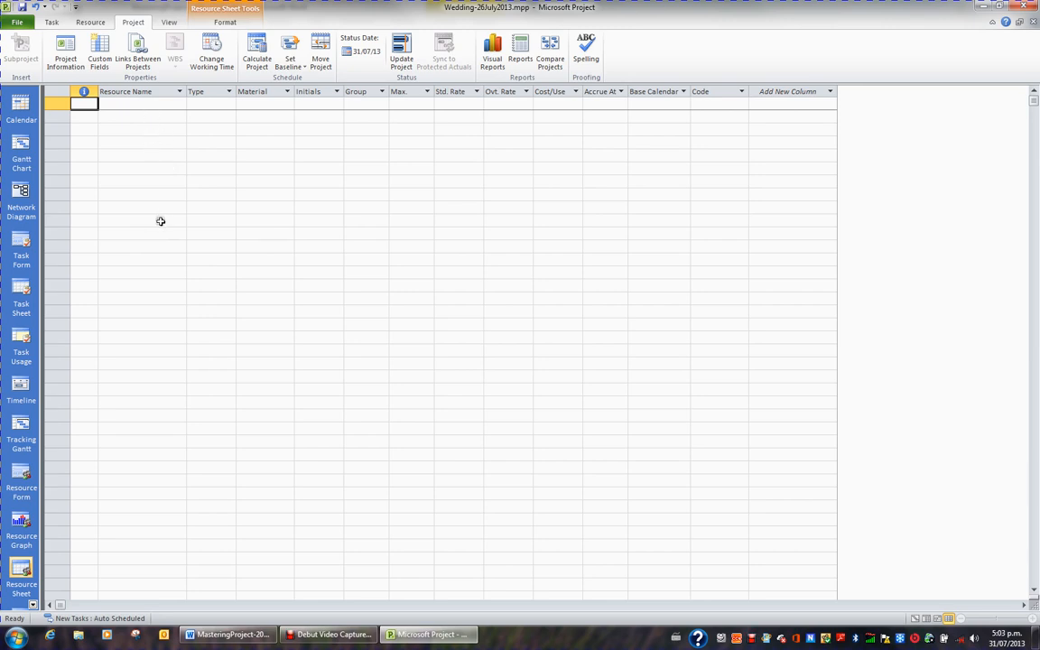
{"action": "left_click", "coordinate": [21, 149]}
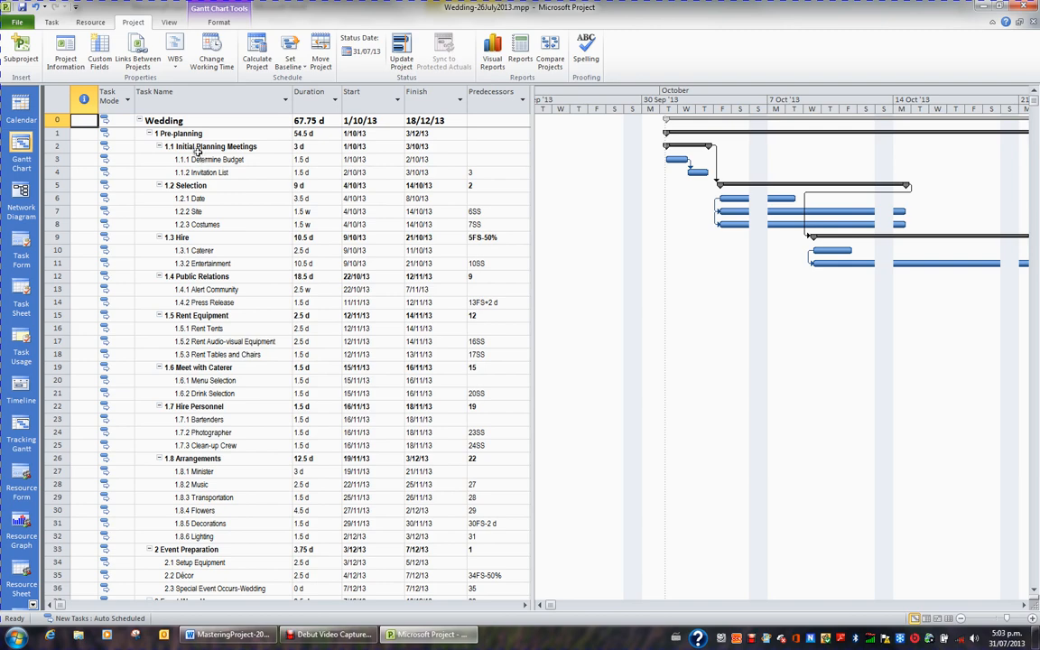
Open the recently used Projects Template.mpt and display its Resource Sheet.
{"action": "left_click", "coordinate": [20, 22]}
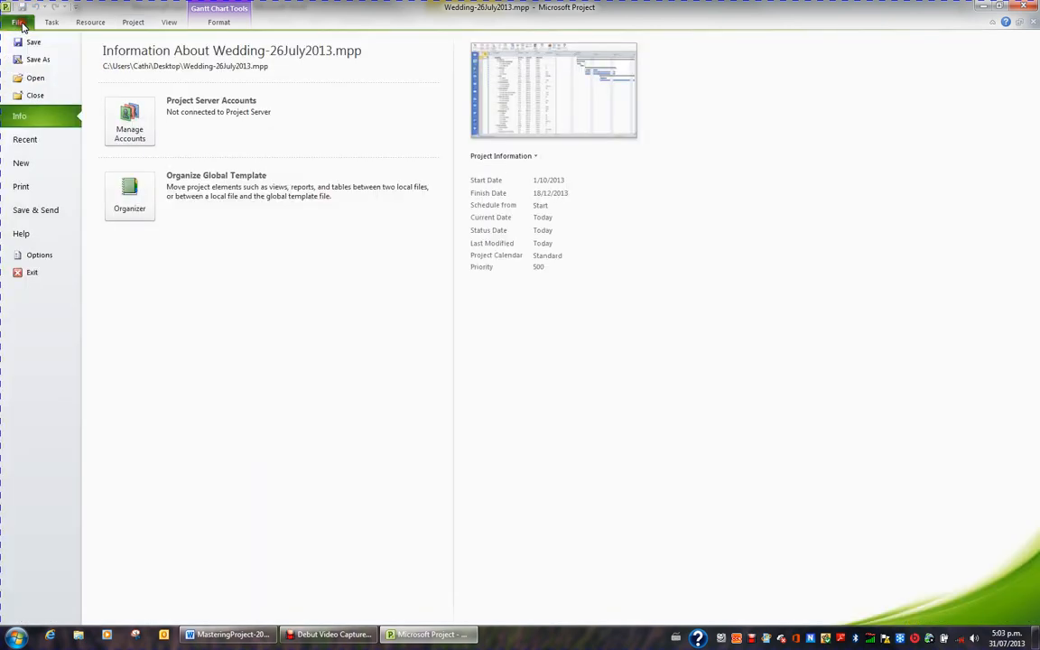
{"action": "left_click", "coordinate": [36, 140]}
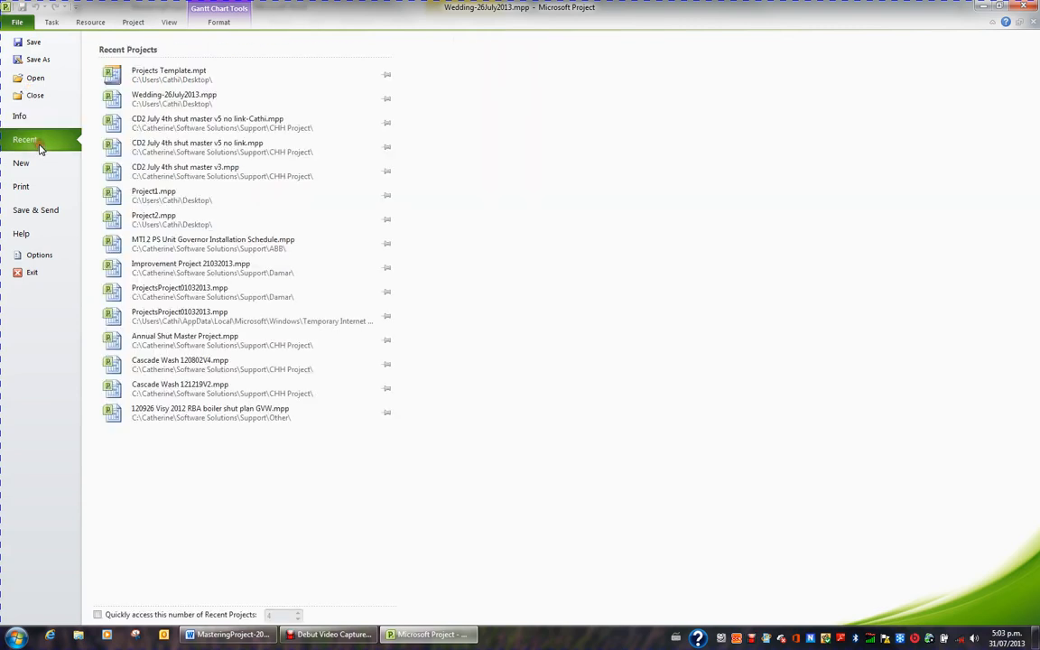
{"action": "left_click", "coordinate": [171, 72]}
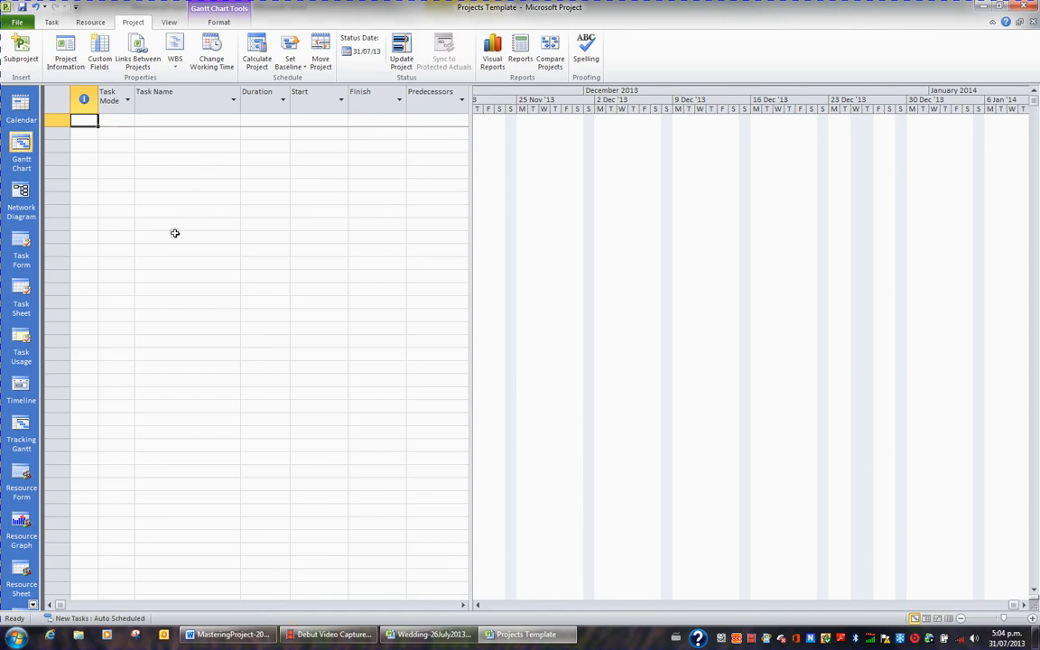
{"action": "left_click", "coordinate": [23, 574]}
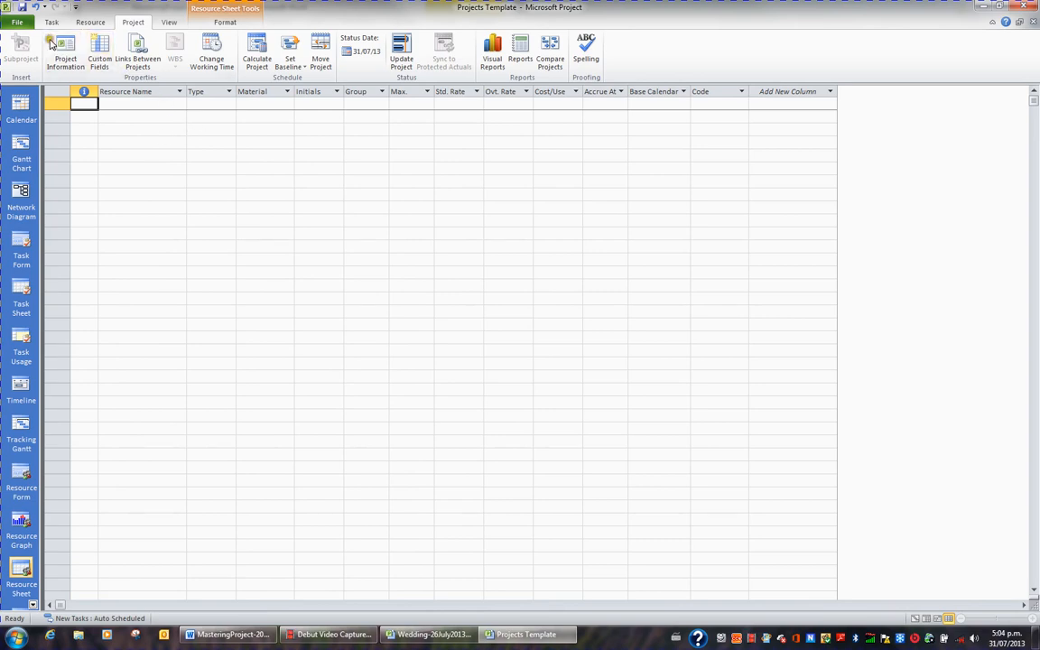
Save the new project on the Desktop as Resource Pool in Project (*.mpp) format.
{"action": "left_click", "coordinate": [18, 24]}
{"action": "left_click", "coordinate": [32, 41]}
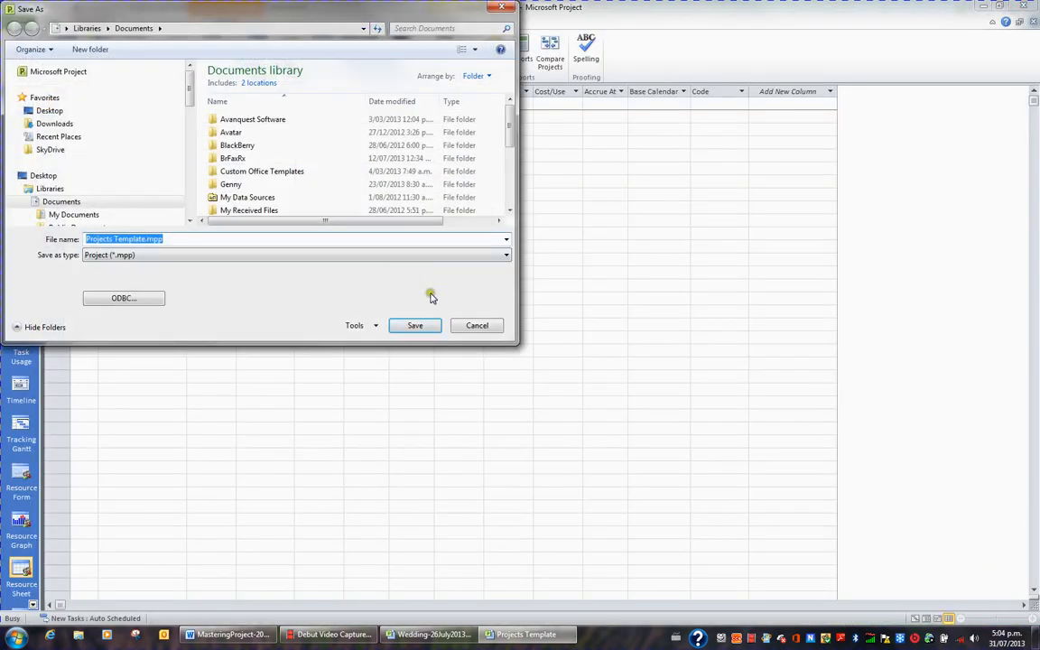
{"action": "type", "text": "Resource Po"}
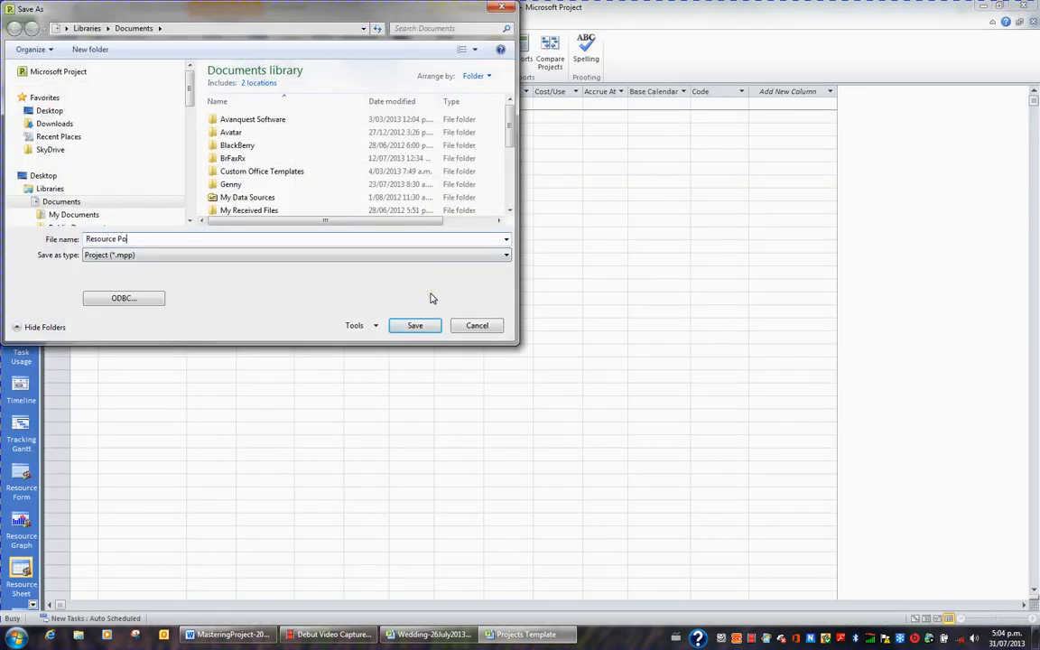
{"action": "type", "text": "ol"}
{"action": "left_click", "coordinate": [52, 111]}
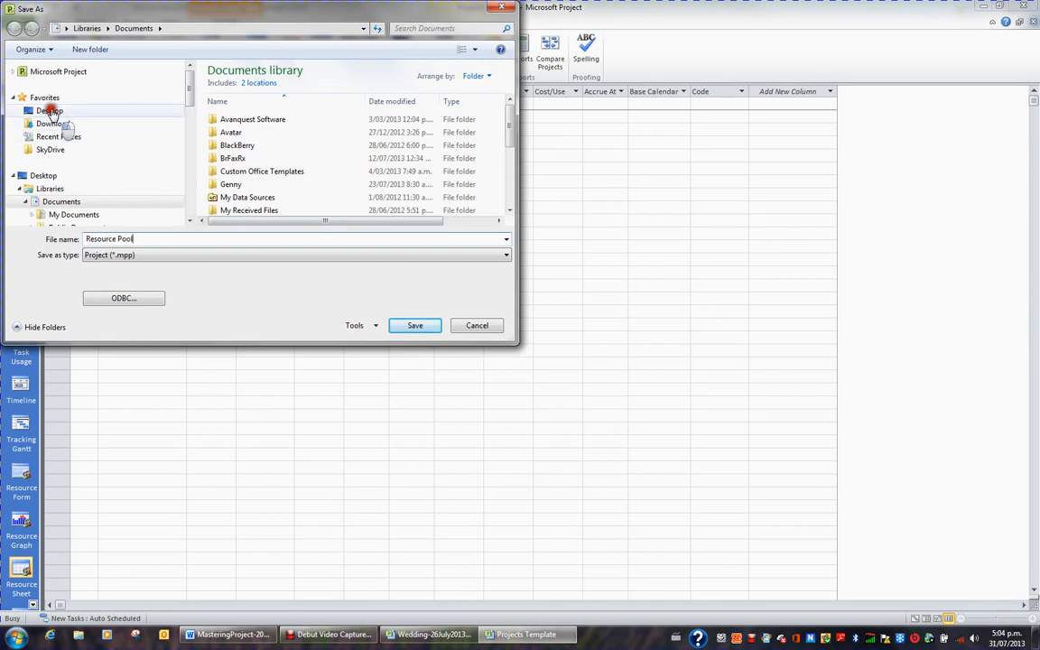
{"action": "left_click", "coordinate": [423, 327]}
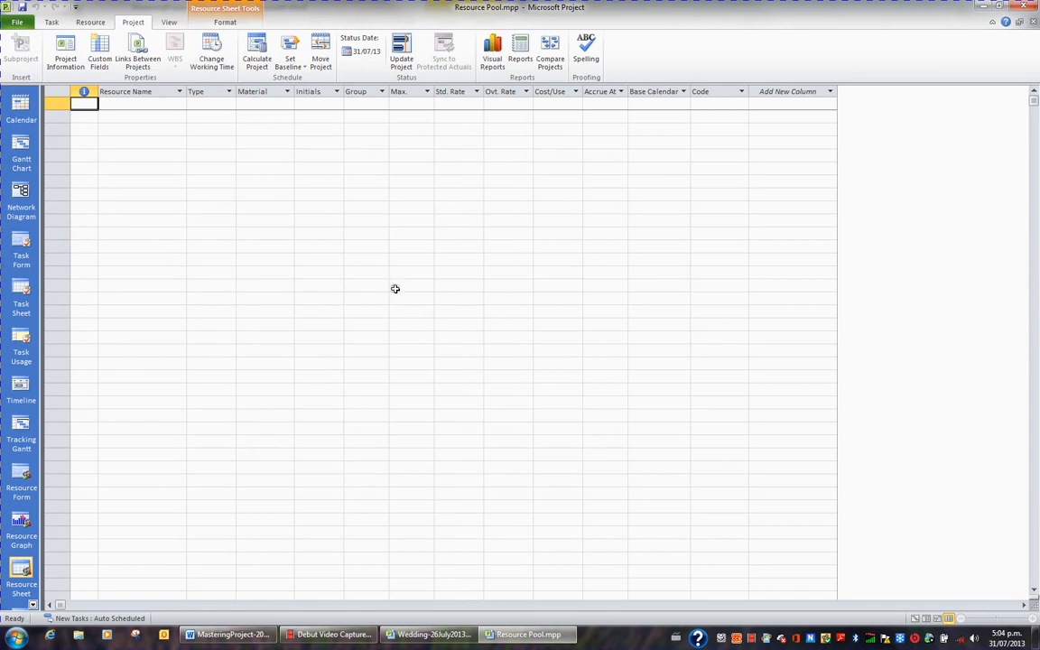
Add a resource named Bride in the first row and assign it to the group Family.
{"action": "left_click", "coordinate": [175, 106]}
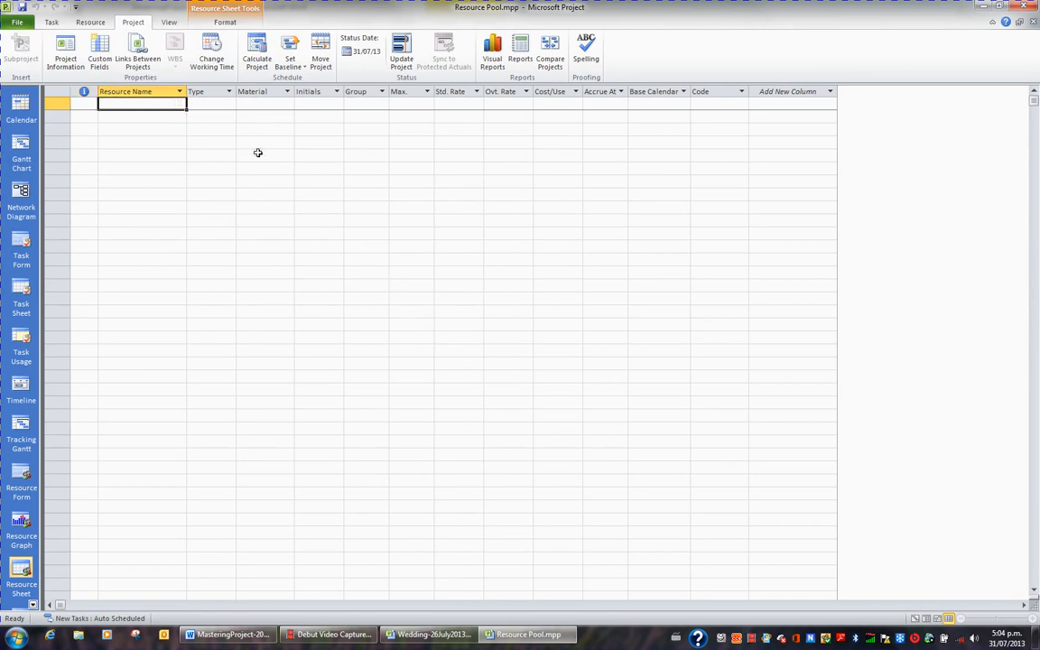
{"action": "type", "text": "Br"}
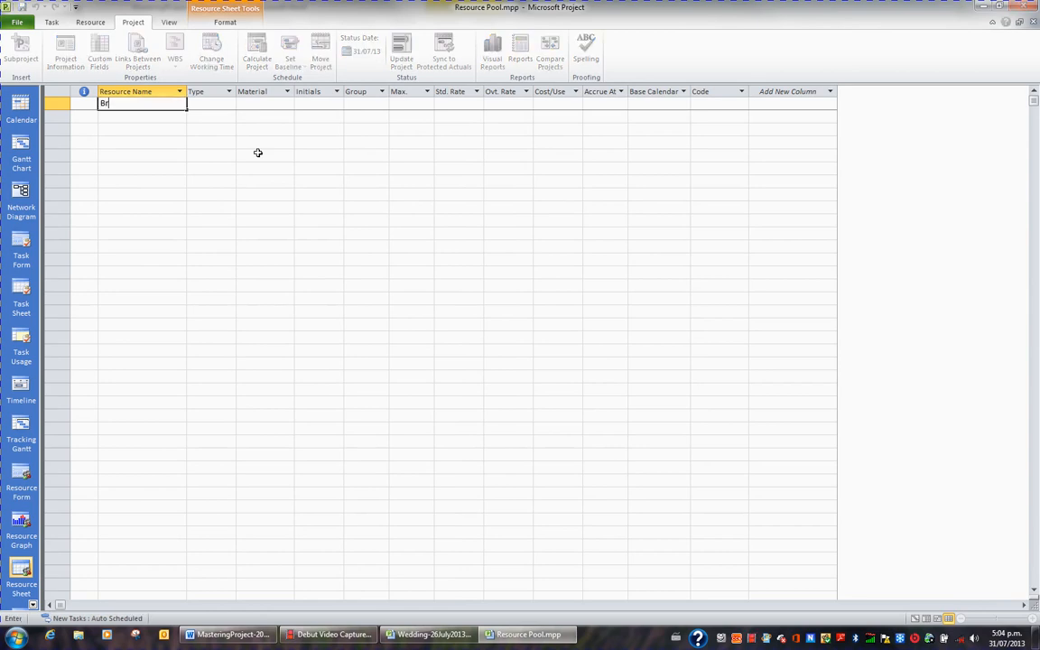
{"action": "type", "text": "ide"}
{"action": "key", "text": "Tab"}
{"action": "key", "text": "Tab"}
{"action": "key", "text": "Tab"}
{"action": "key", "text": "Tab"}
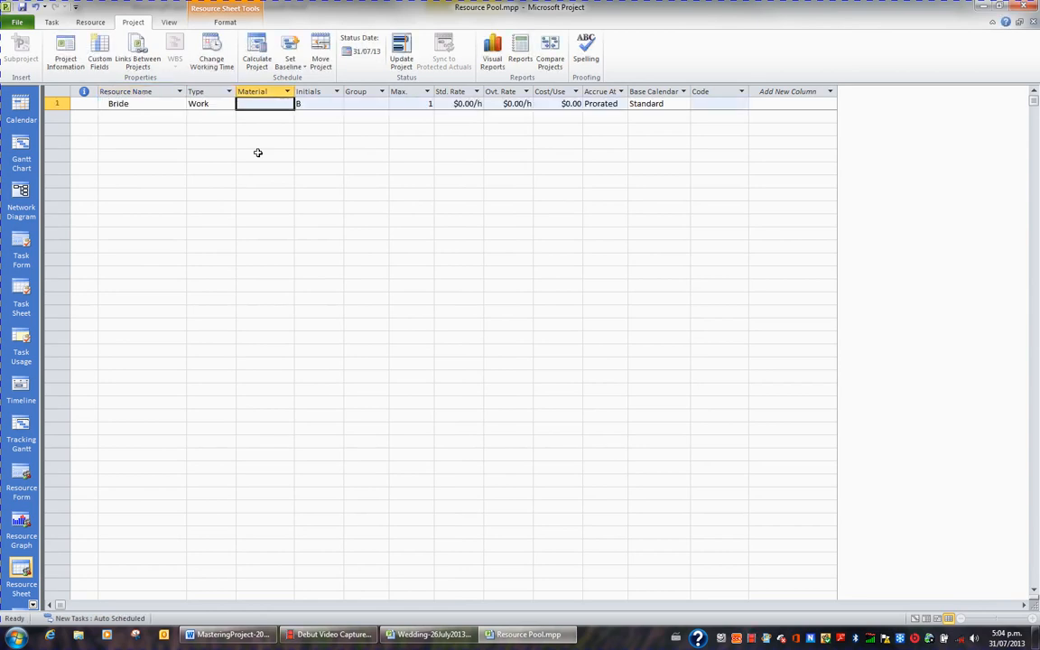
{"action": "type", "text": "Family"}
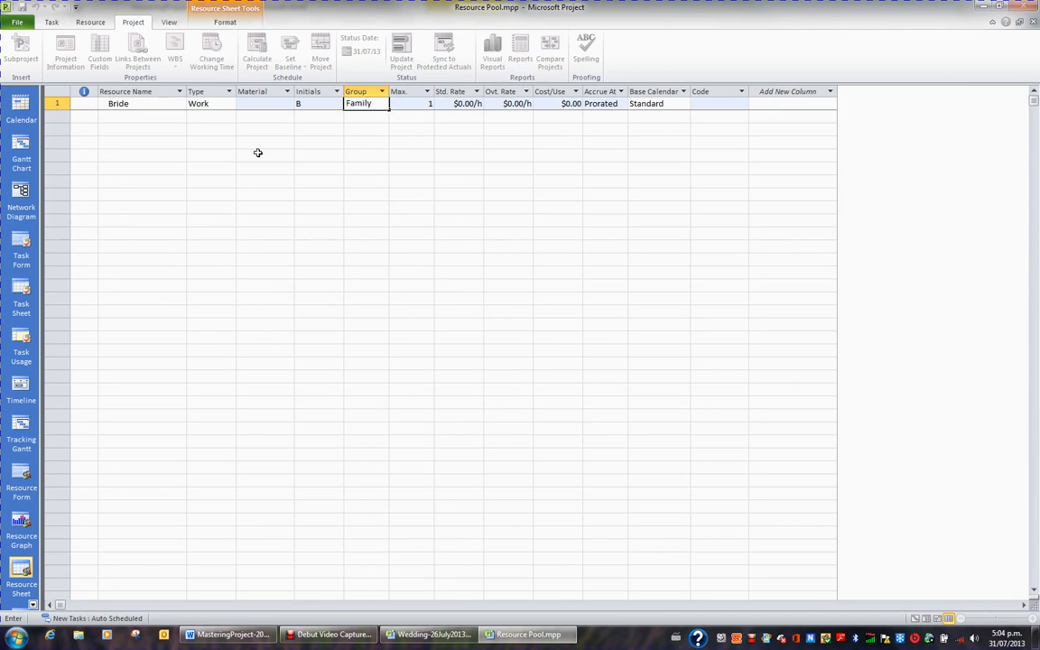
{"action": "key", "text": "Tab"}
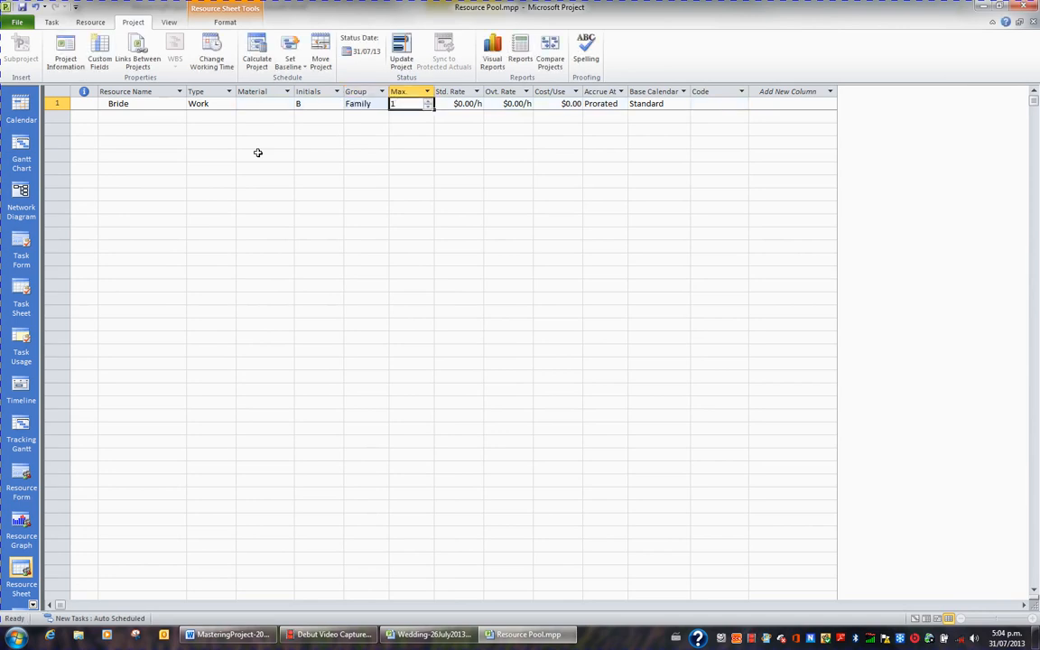
{"action": "key", "text": "Tab"}
{"action": "key", "text": "Tab"}
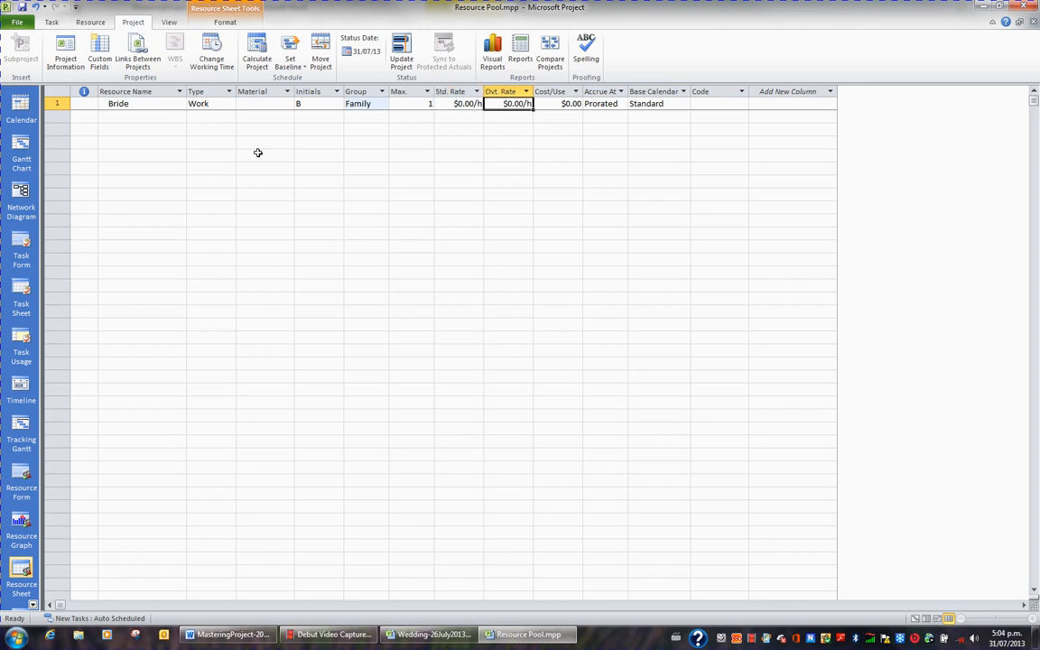
{"action": "key", "text": "Return"}
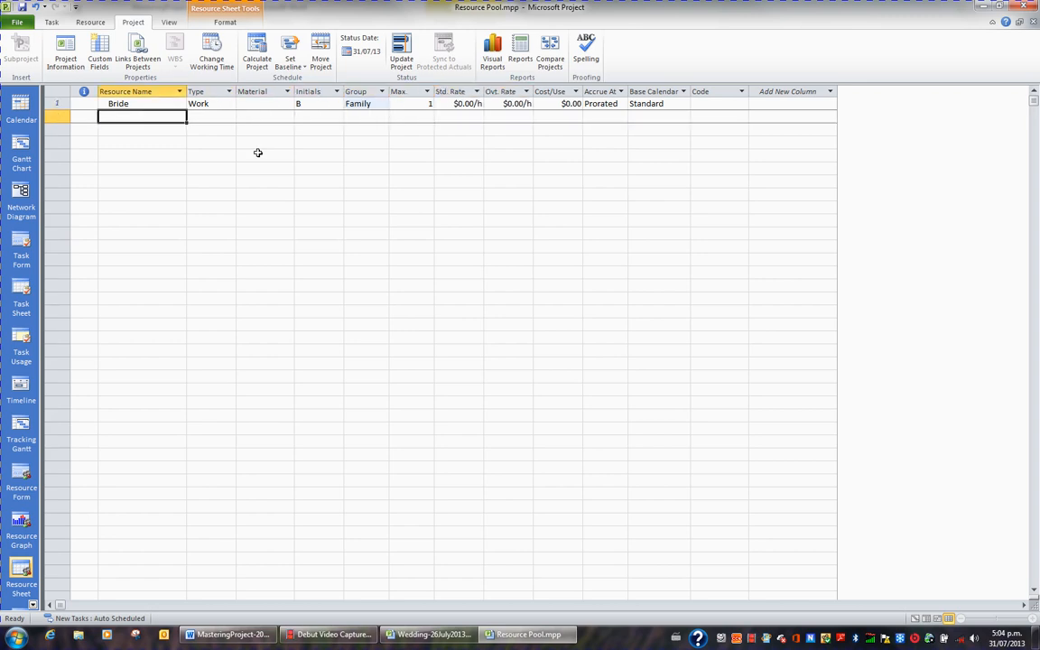
Add the resources Groom, Mother of the Bride and Mother of the Groom below Bride.
{"action": "type", "text": "Groom"}
{"action": "key", "text": "Return"}
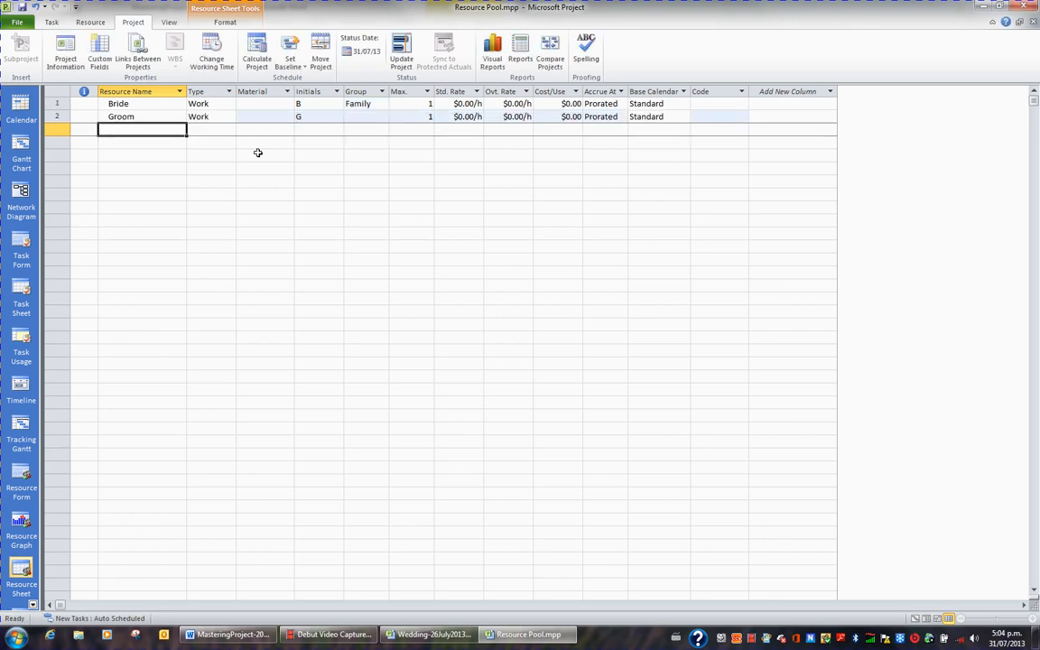
{"action": "type", "text": "Mother of the B"}
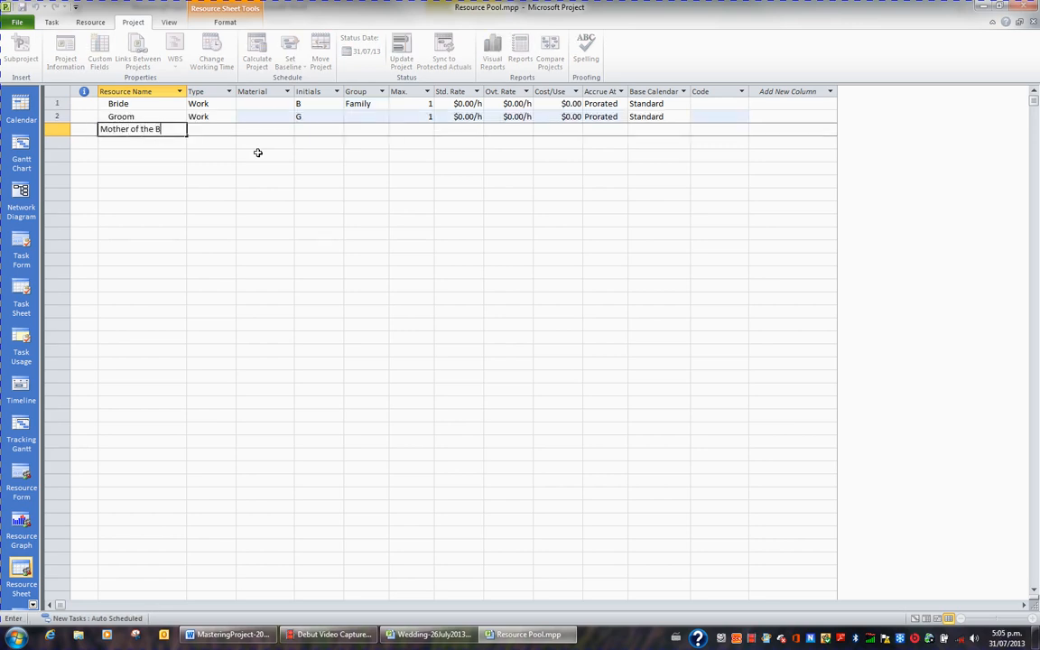
{"action": "type", "text": "ride"}
{"action": "key", "text": "Return"}
{"action": "type", "text": "Mother"}
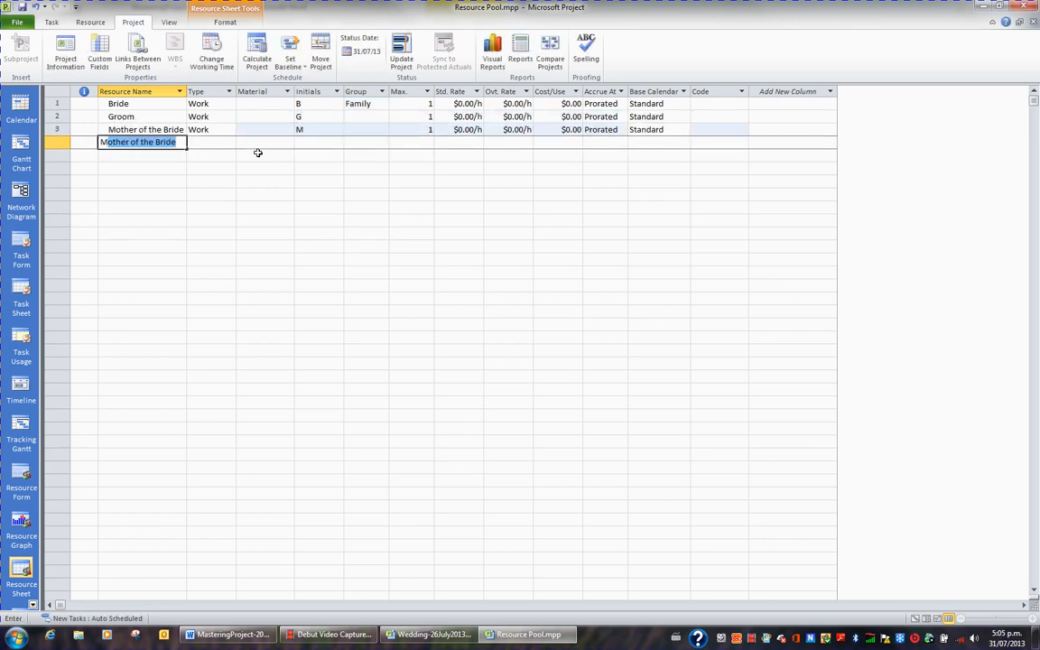
{"action": "type", "text": " of the Groom"}
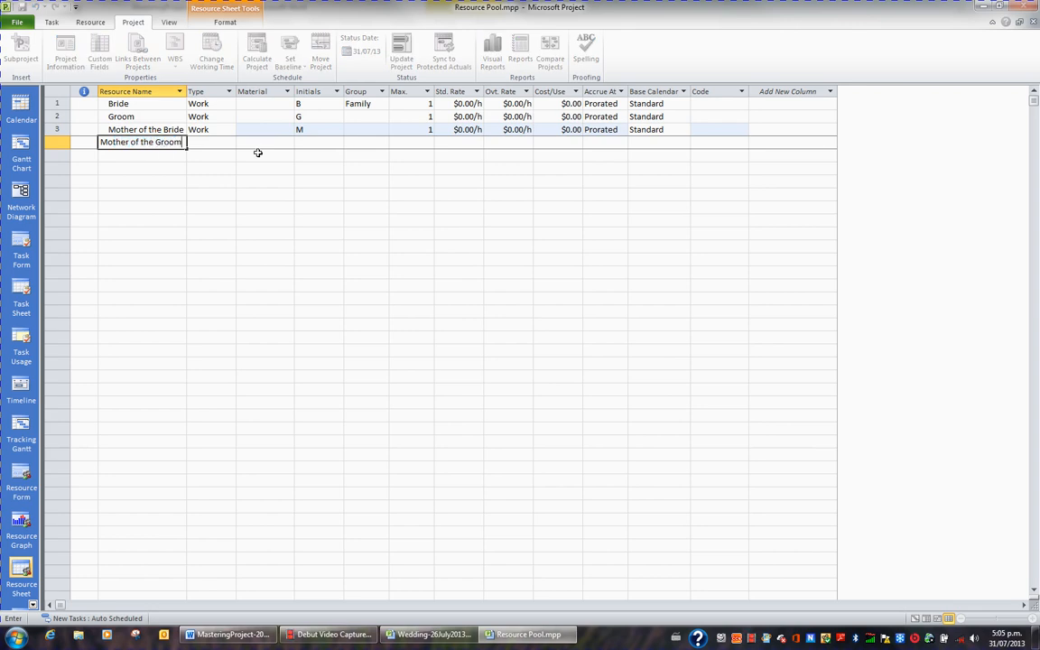
{"action": "key", "text": "Return"}
Add the resources Father of the Bride and Father of the Groom in the next two rows.
{"action": "type", "text": "Father"}
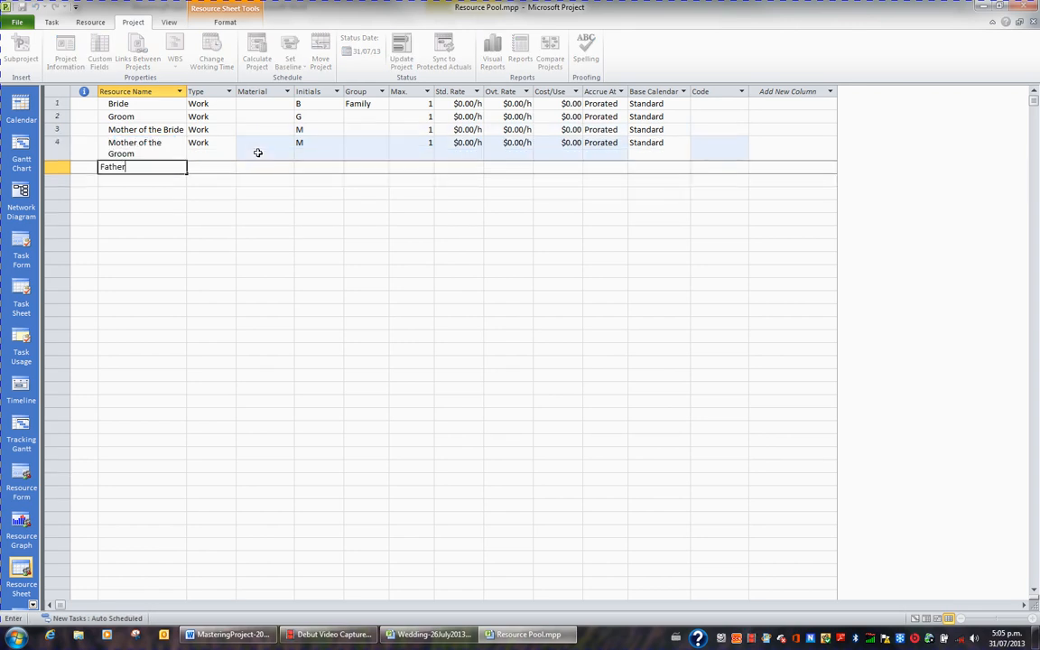
{"action": "type", "text": " of the Bride"}
{"action": "key", "text": "Return"}
{"action": "type", "text": "Father "}
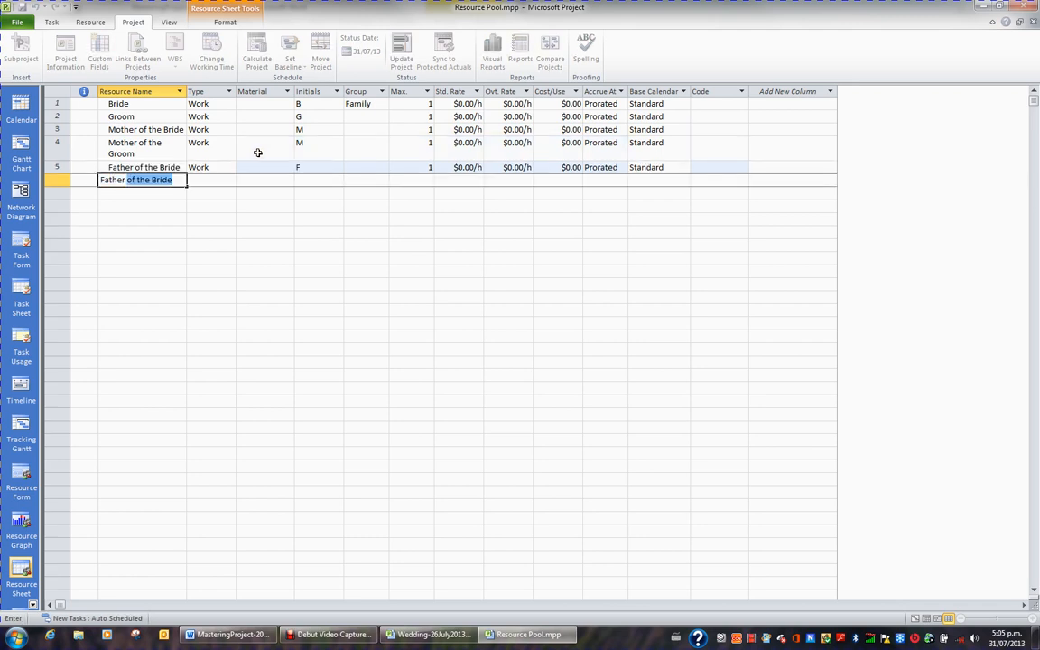
{"action": "type", "text": "of the Groom"}
{"action": "key", "text": "Tab"}
{"action": "key", "text": "Tab"}
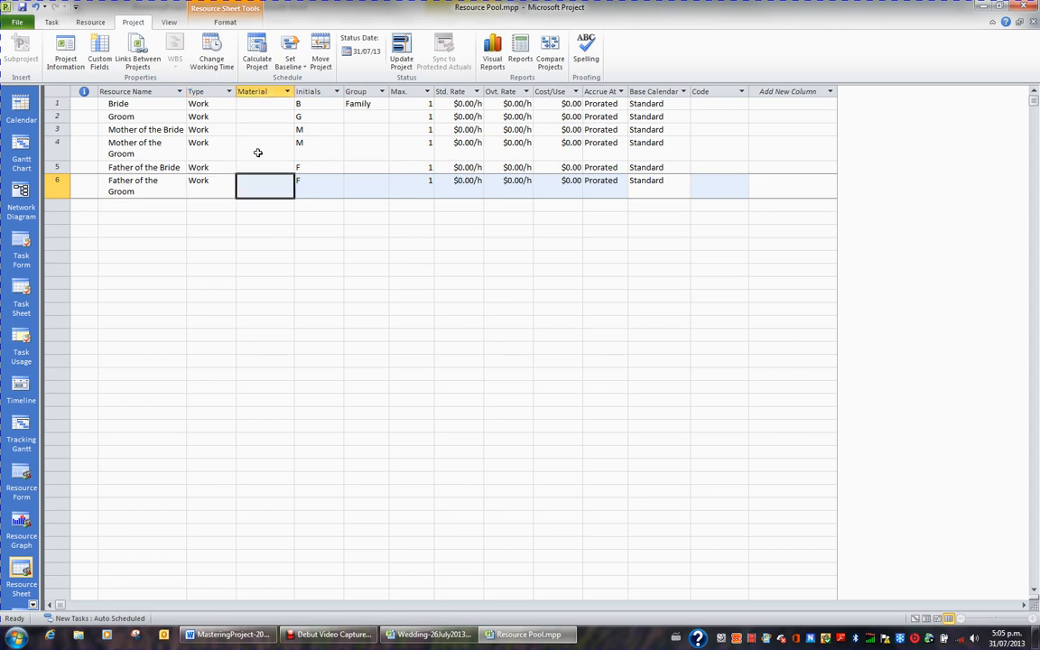
{"action": "key", "text": "Tab"}
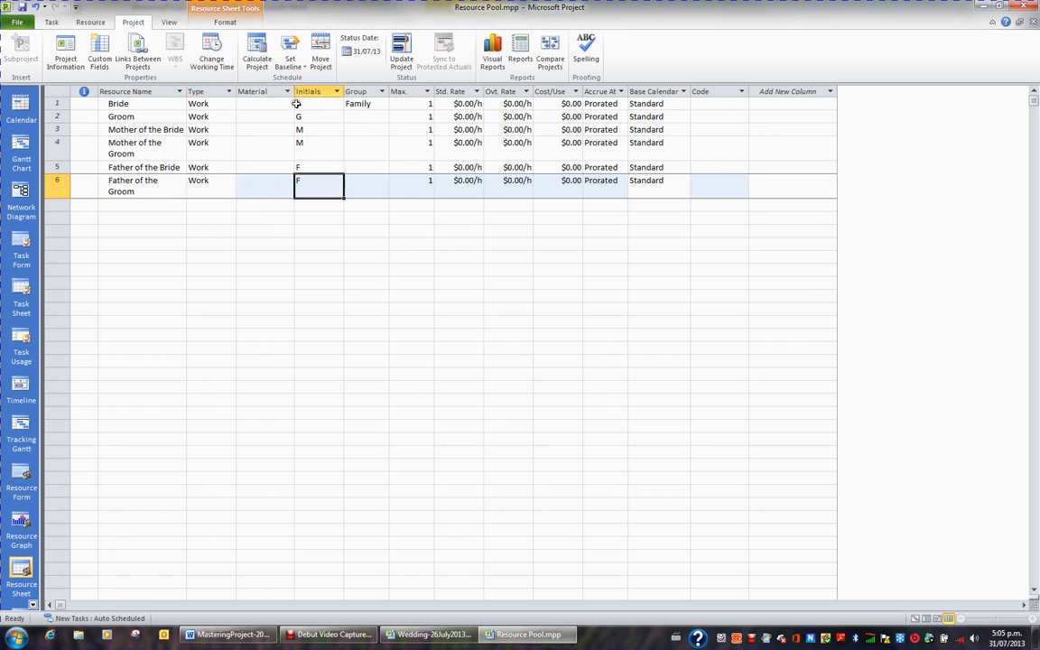
Fill the Bride's group value Family down through Father of the Groom.
{"action": "left_click", "coordinate": [361, 104]}
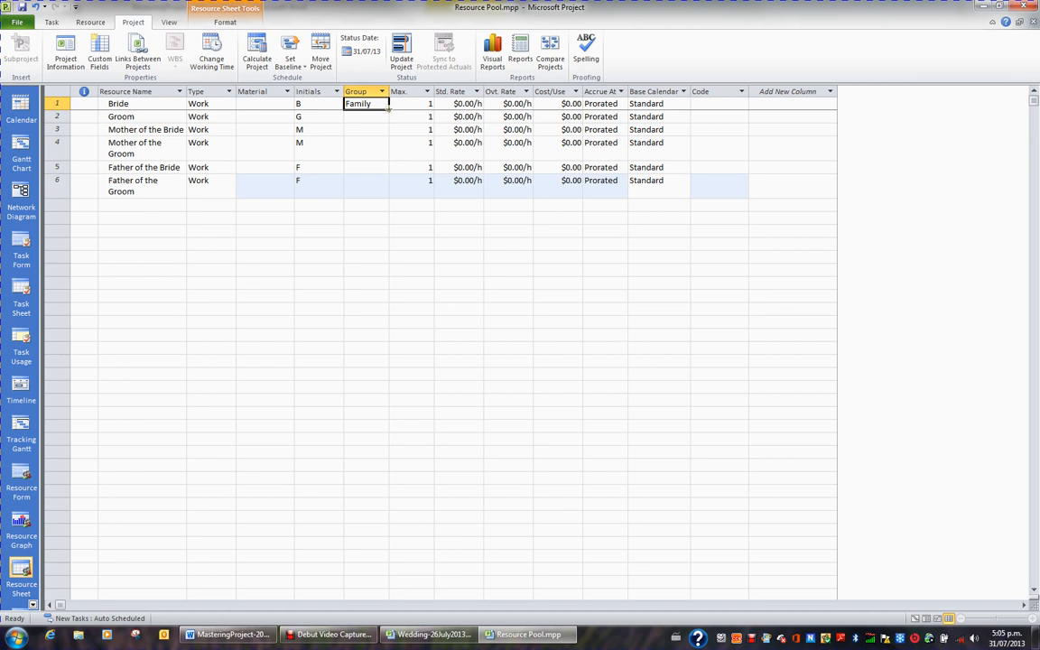
{"action": "mouse_move", "coordinate": [389, 109]}
{"action": "left_mouse_down"}
{"action": "mouse_move", "coordinate": [399, 121]}
{"action": "mouse_move", "coordinate": [401, 199]}
{"action": "mouse_move", "coordinate": [386, 200]}
{"action": "left_mouse_up"}
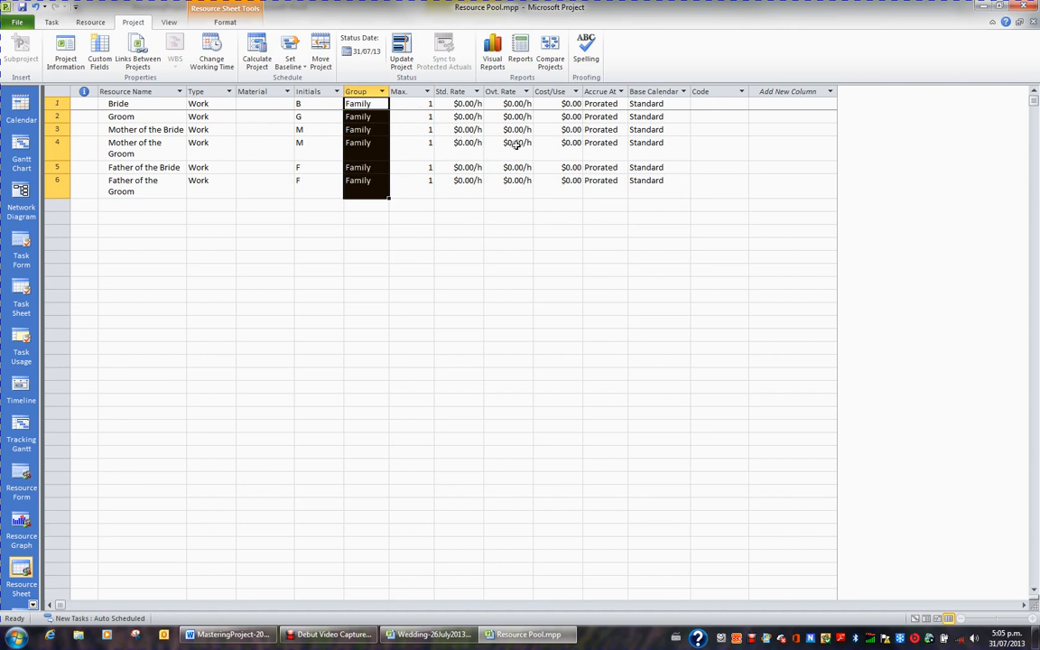
Add a resource named Caterer below Father of the Groom and enter Staff as its group.
{"action": "left_click", "coordinate": [169, 206]}
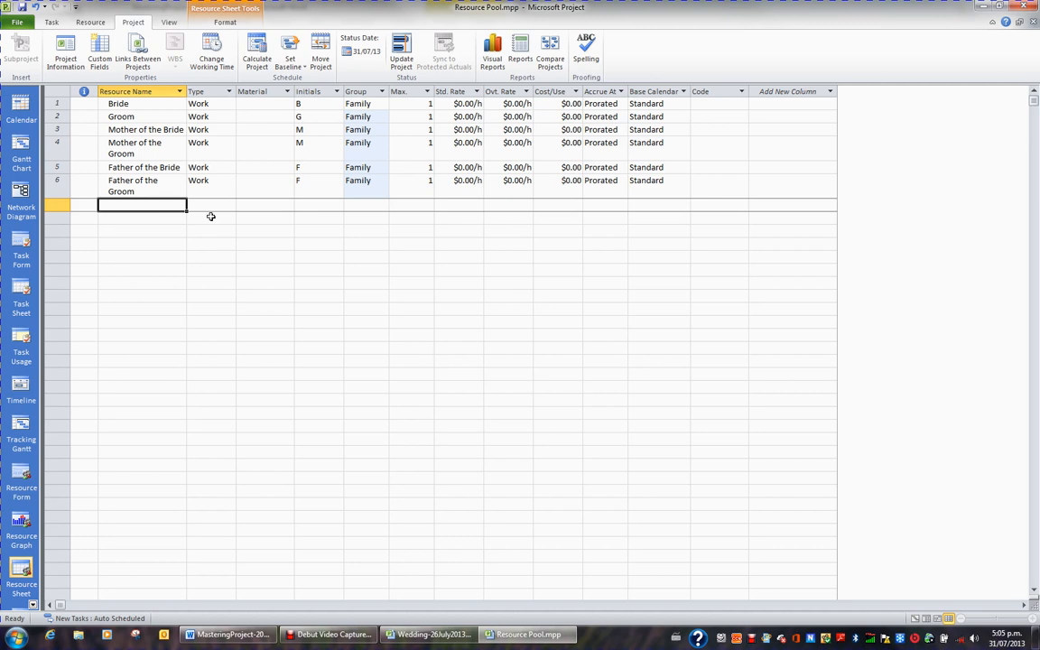
{"action": "type", "text": "Cayter"}
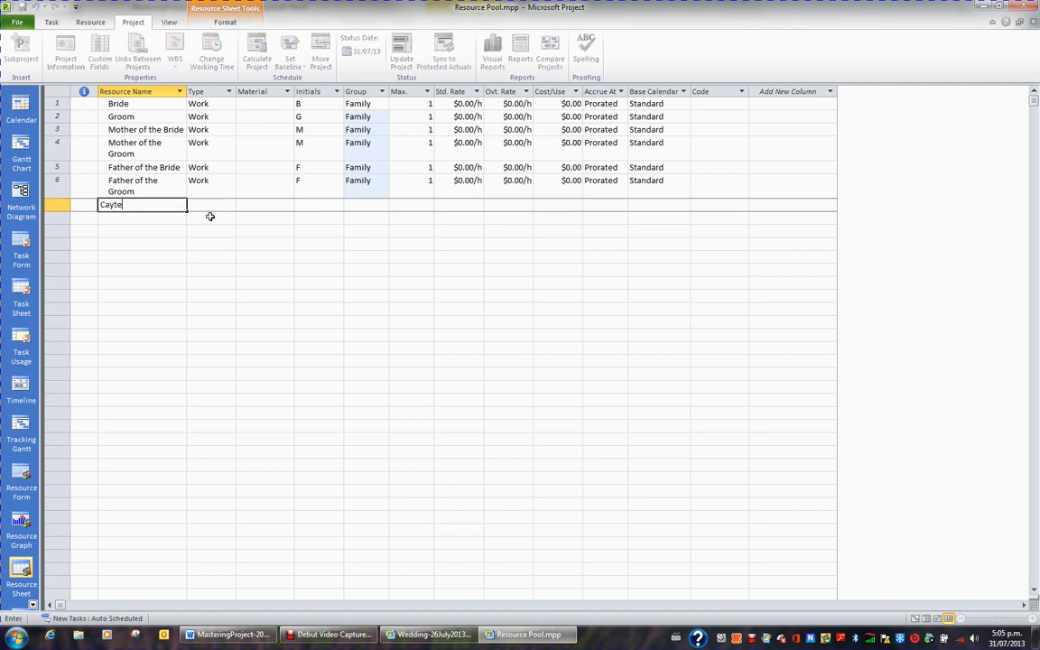
{"action": "key", "text": "BackSpace"}
{"action": "key", "text": "BackSpace"}
{"action": "key", "text": "BackSpace"}
{"action": "type", "text": "t"}
{"action": "key", "text": "Tab"}
{"action": "key", "text": "Tab"}
{"action": "key", "text": "Tab"}
{"action": "key", "text": "Tab"}
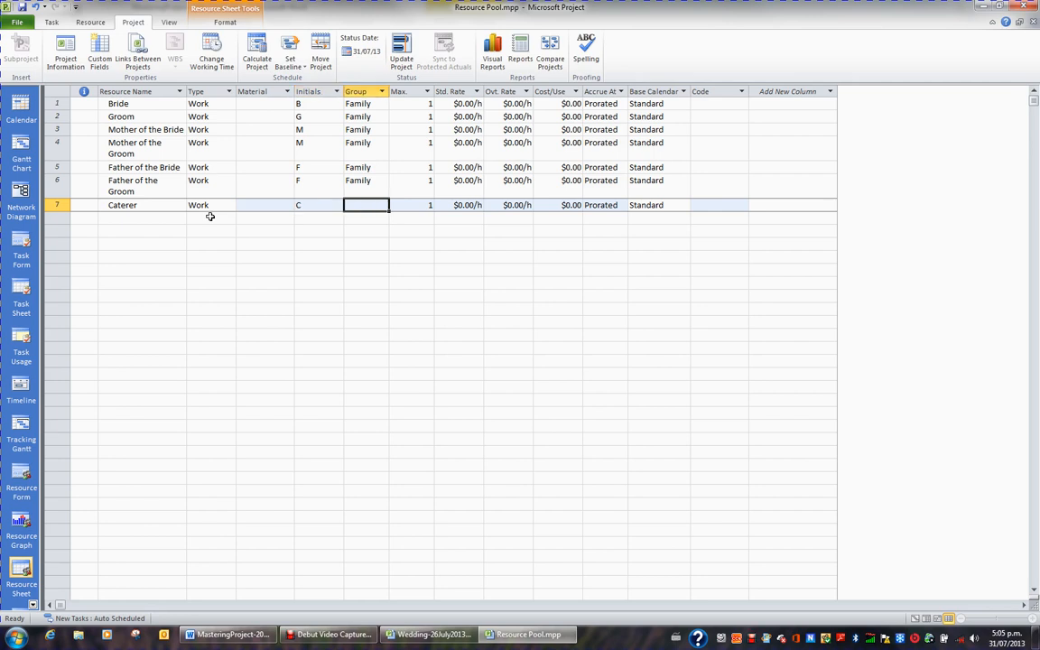
{"action": "type", "text": "Staff"}
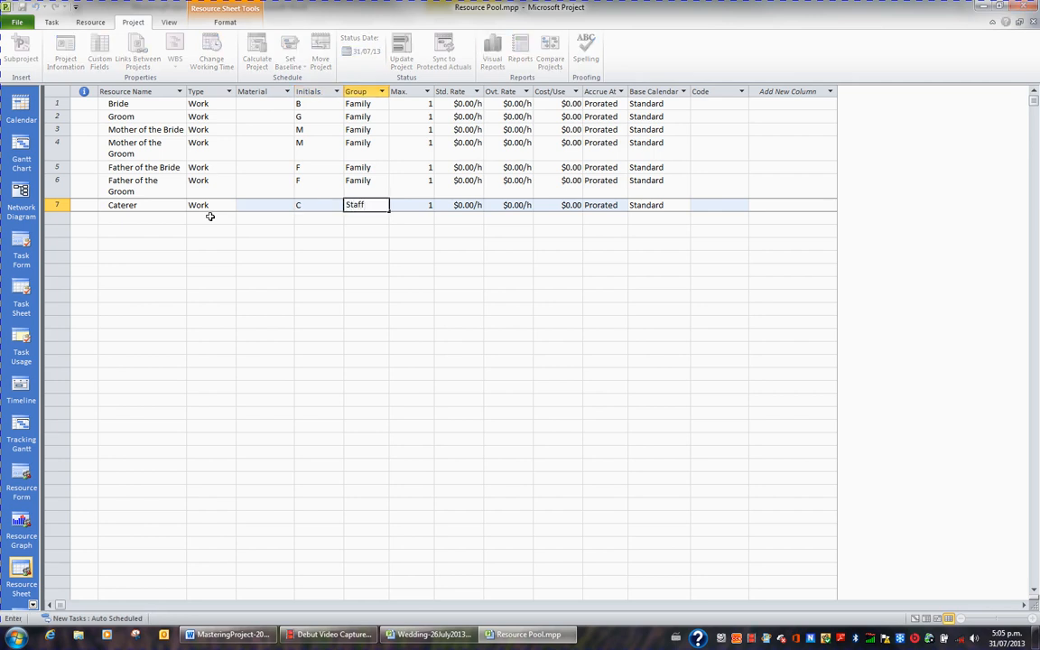
Set the Caterer's maximum units to 5, standard rate to 15 per hour and overtime rate to 20 per hour.
{"action": "key", "text": "Tab"}
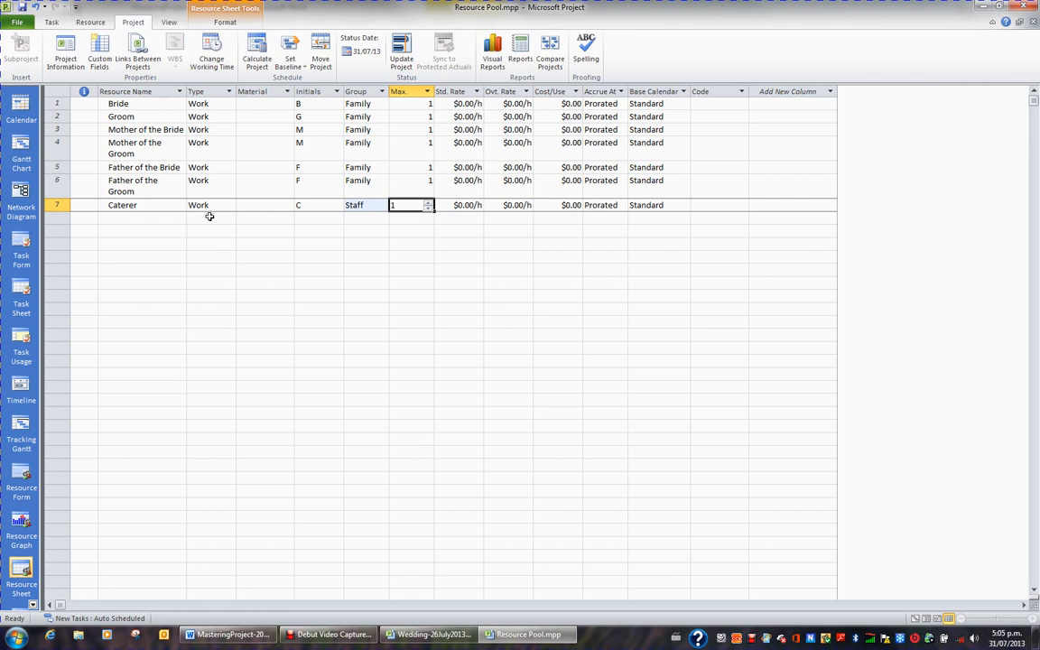
{"action": "type", "text": "5"}
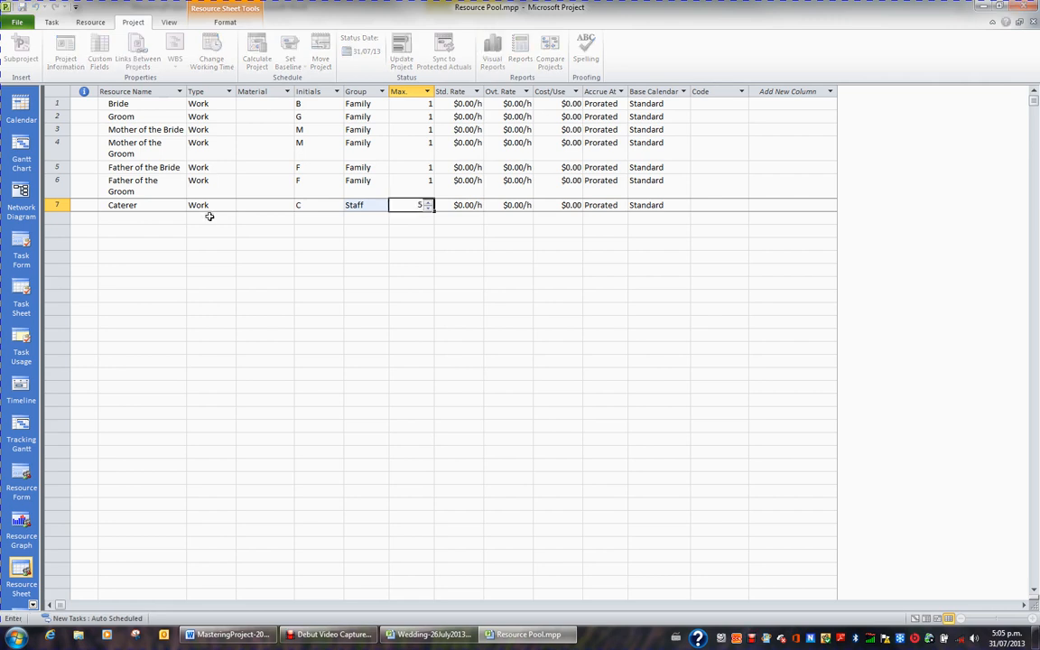
{"action": "key", "text": "Tab"}
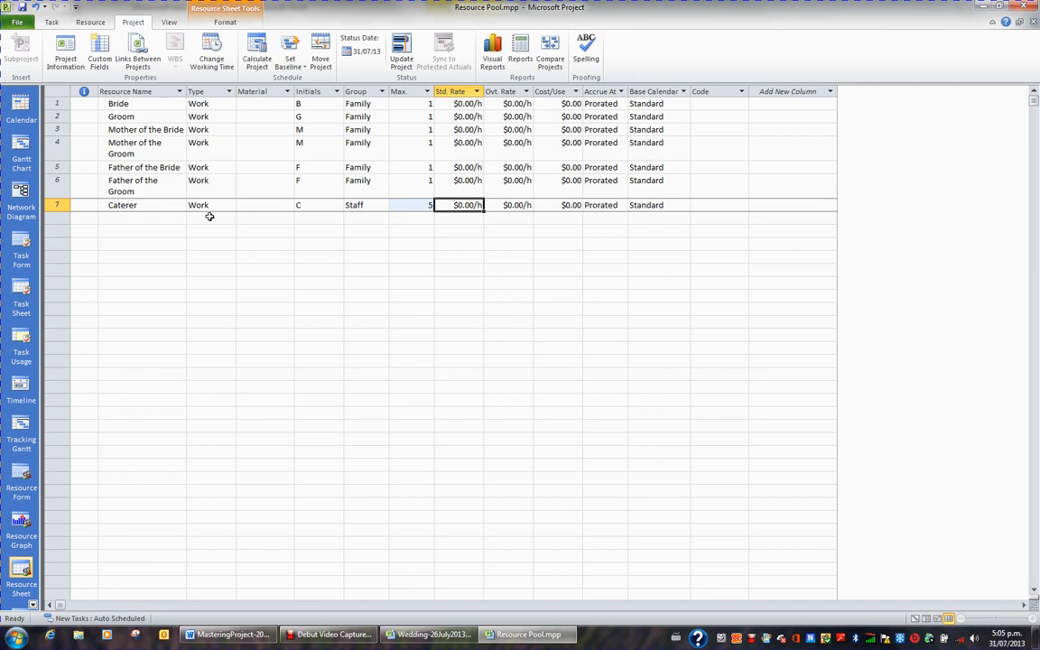
{"action": "type", "text": "15"}
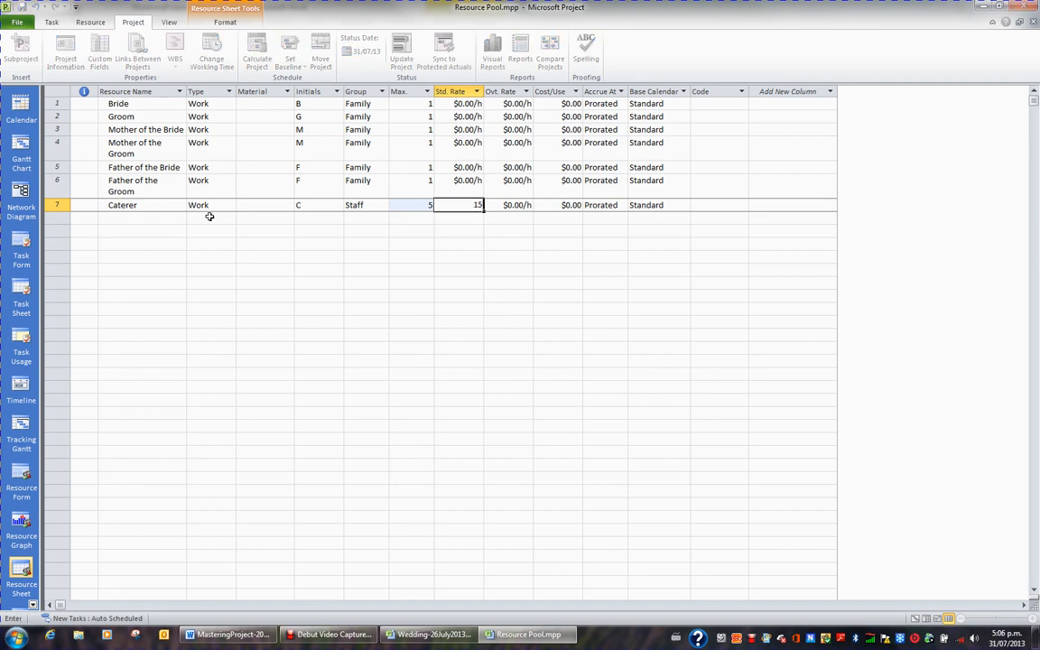
{"action": "key", "text": "Tab"}
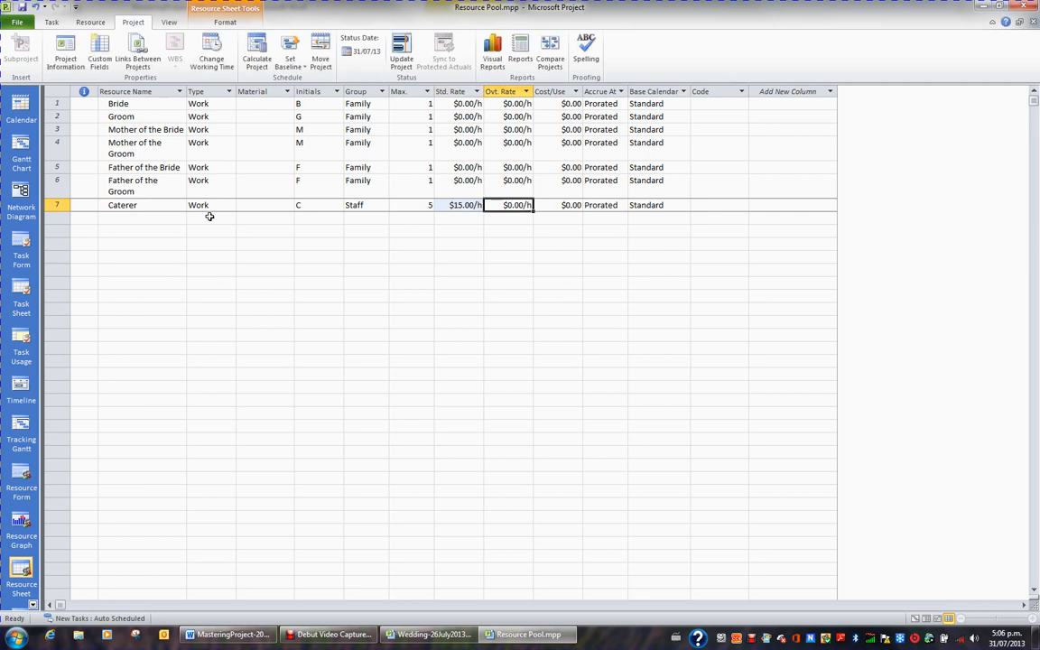
{"action": "type", "text": "20"}
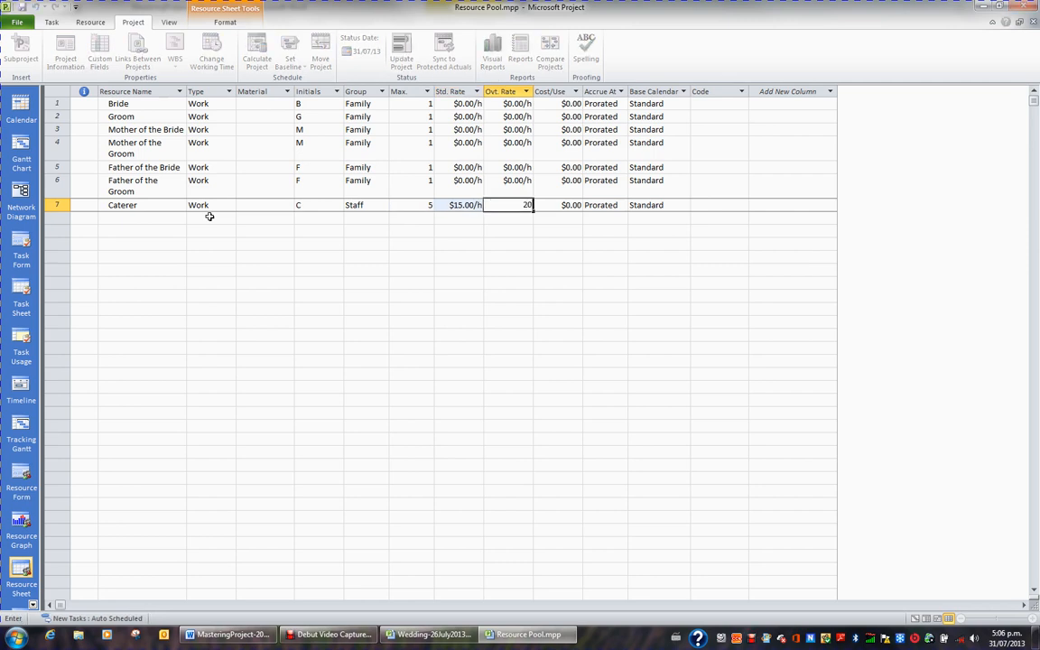
{"action": "key", "text": "Return"}
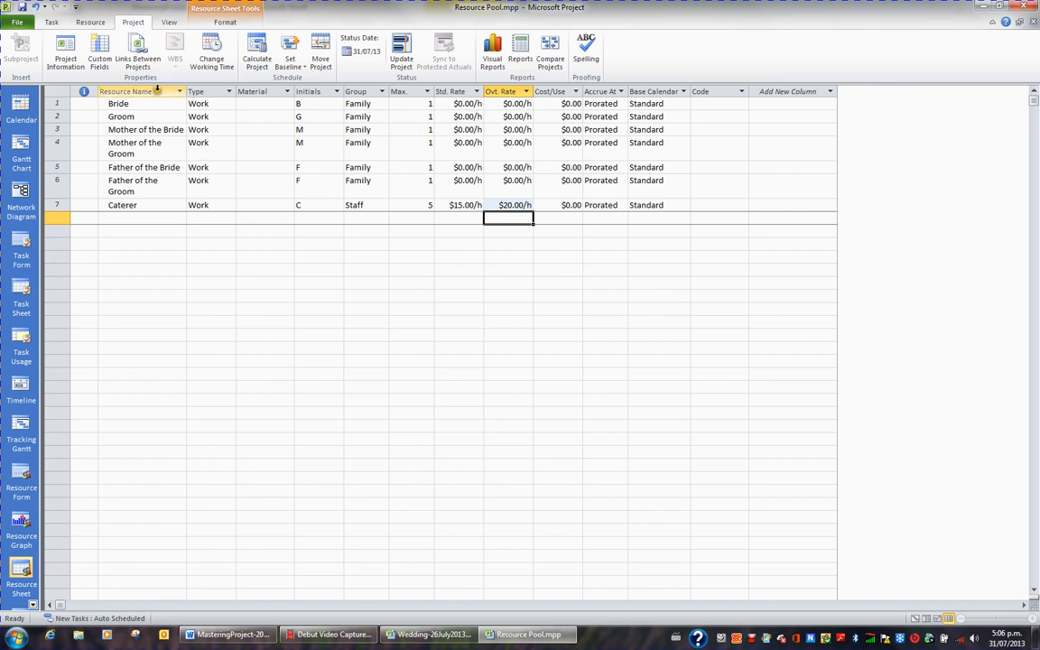
Change the project's schedule options to show assignment units as a Percentage.
{"action": "left_click", "coordinate": [15, 23]}
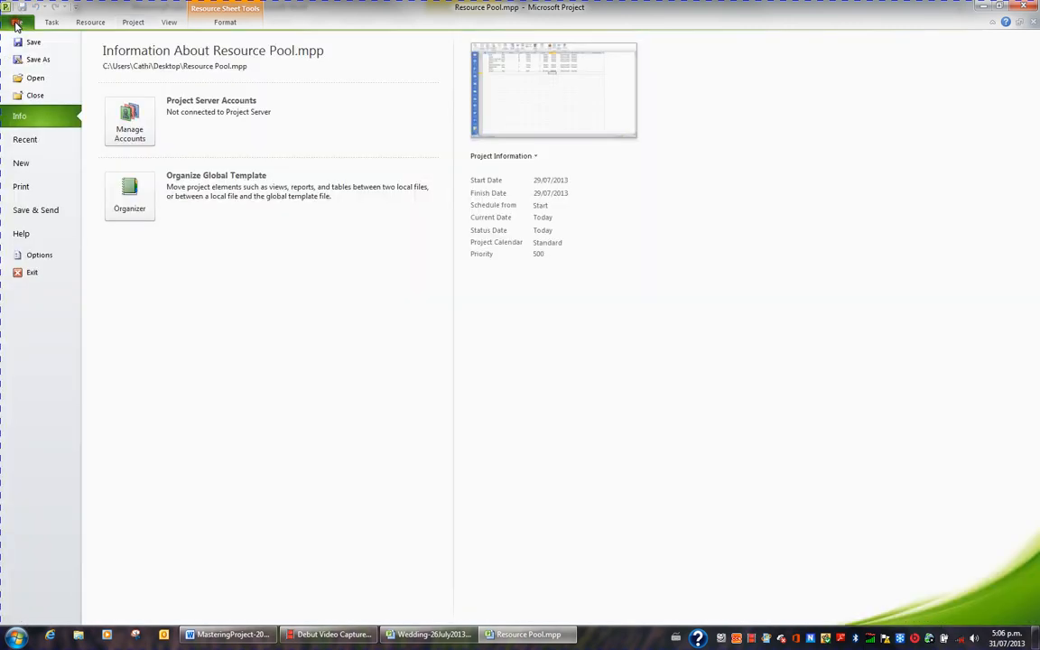
{"action": "left_click", "coordinate": [41, 258]}
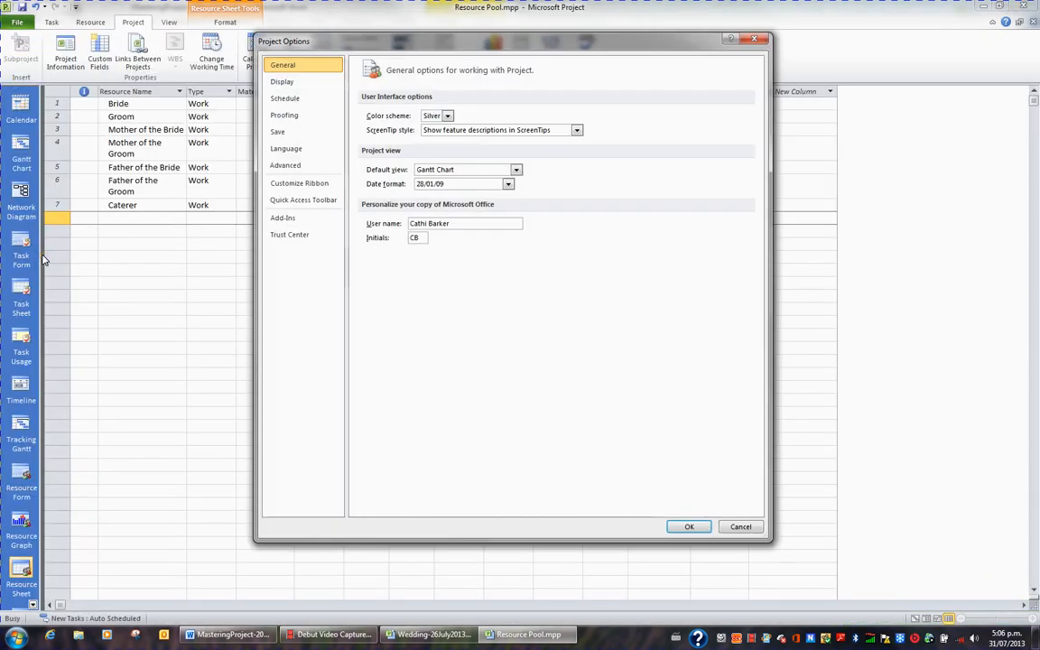
{"action": "left_click", "coordinate": [287, 165]}
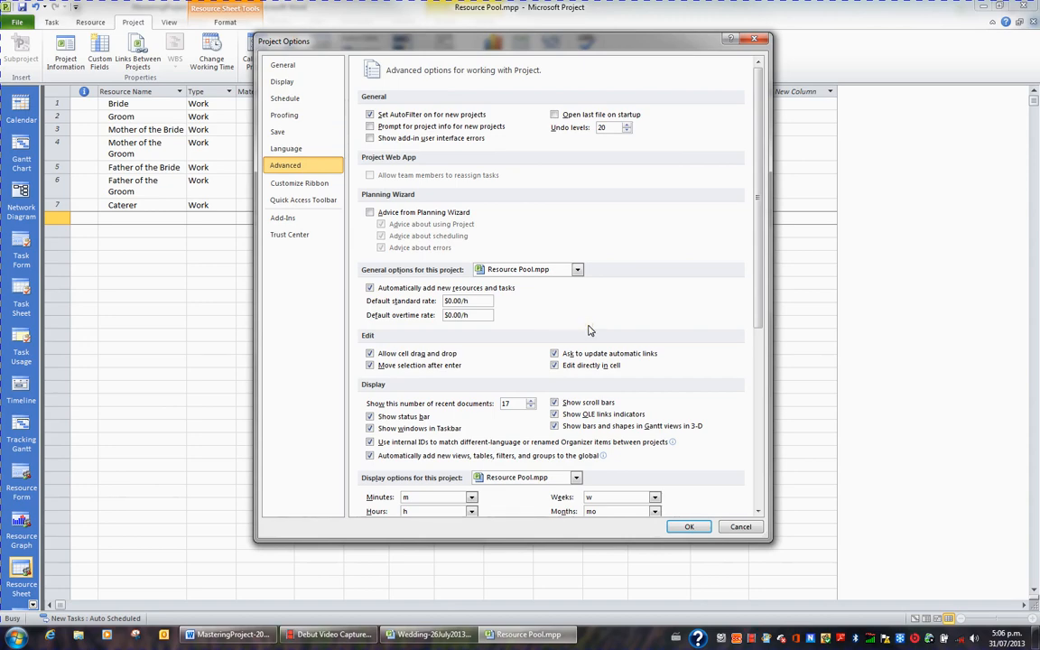
{"action": "scroll", "coordinate": [588, 331], "scroll_direction": "down", "scroll_amount": 5}
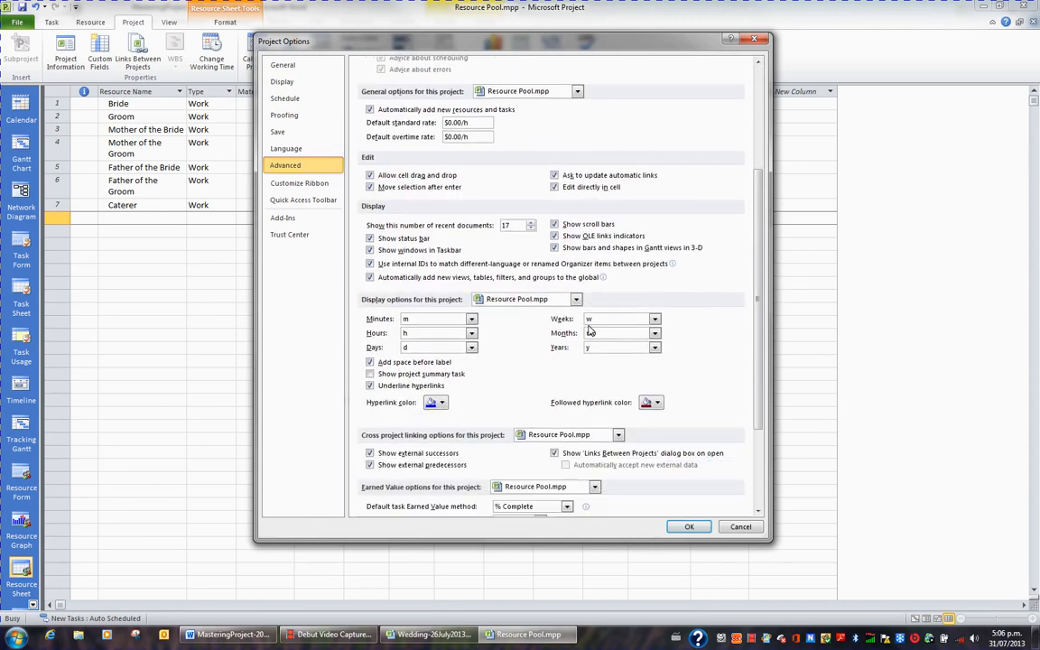
{"action": "scroll", "coordinate": [589, 331], "scroll_direction": "down", "scroll_amount": 3}
{"action": "scroll", "coordinate": [589, 330], "scroll_direction": "up", "scroll_amount": 4}
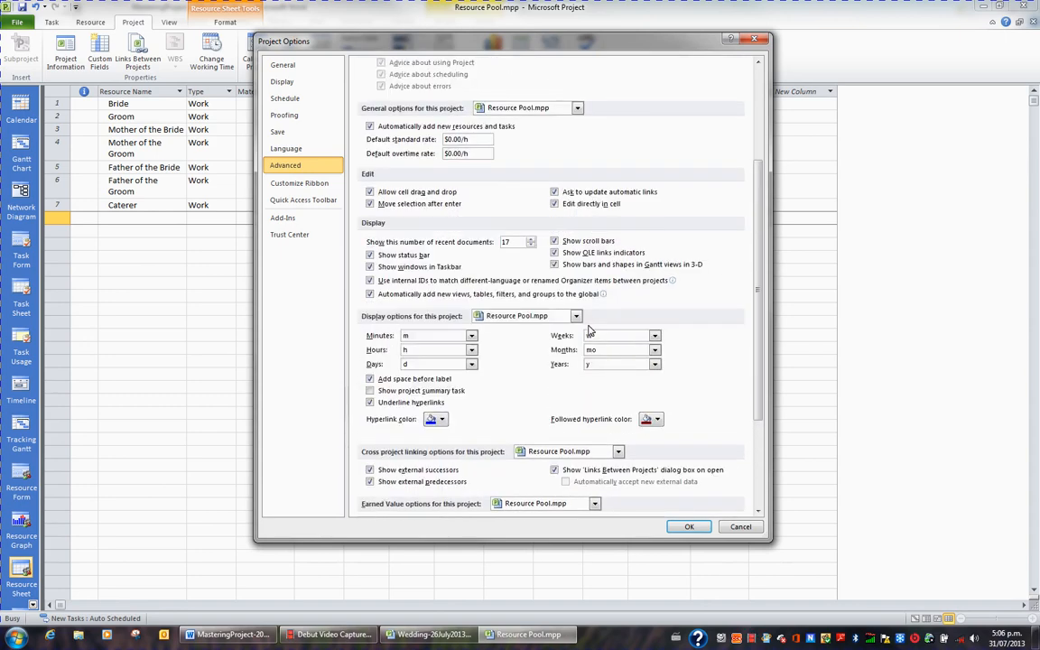
{"action": "scroll", "coordinate": [588, 330], "scroll_direction": "up", "scroll_amount": 3}
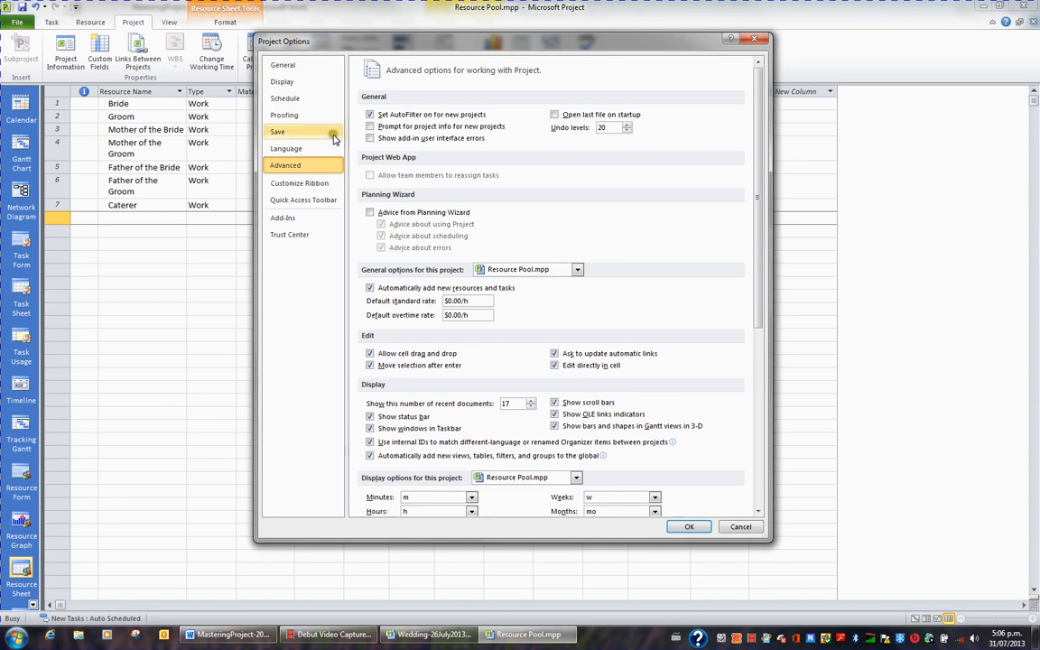
{"action": "left_click", "coordinate": [308, 100]}
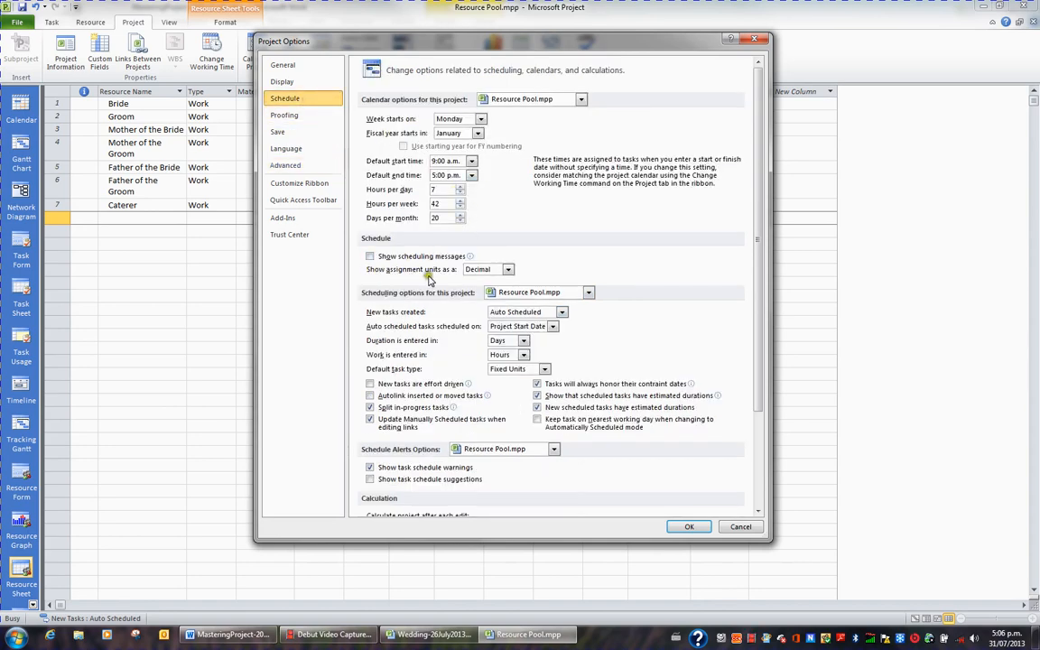
{"action": "left_click", "coordinate": [507, 270]}
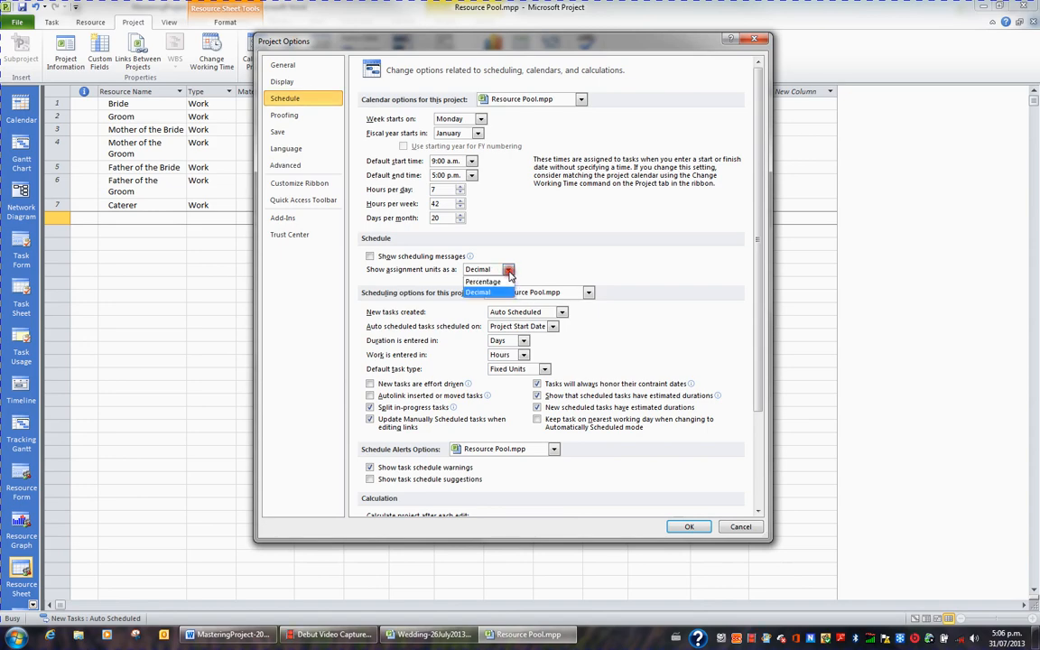
{"action": "left_click", "coordinate": [501, 282]}
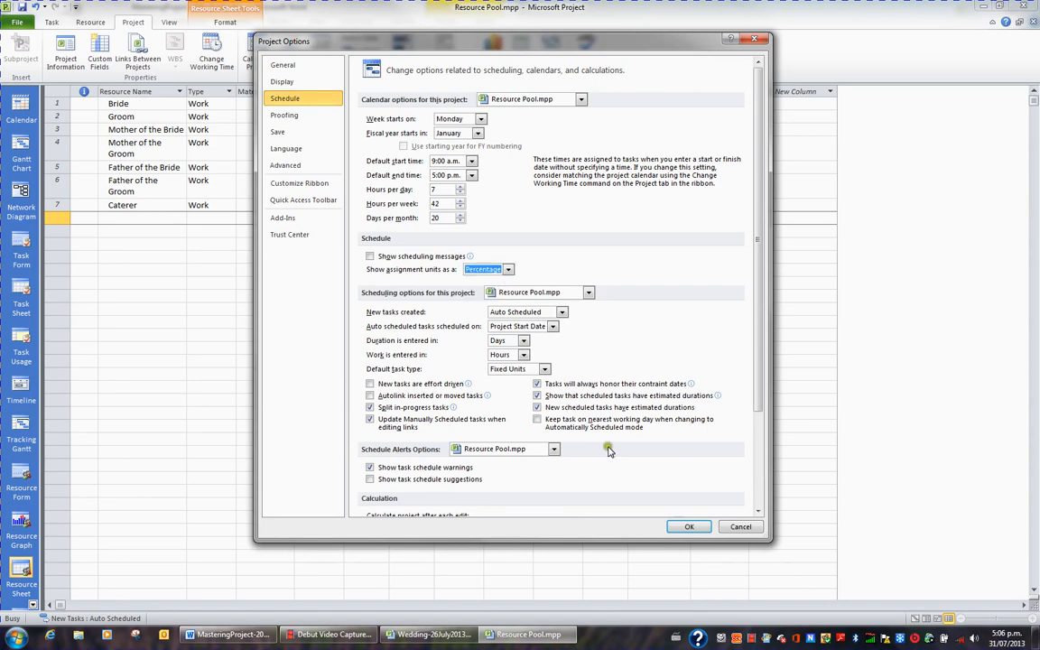
{"action": "left_click", "coordinate": [696, 529]}
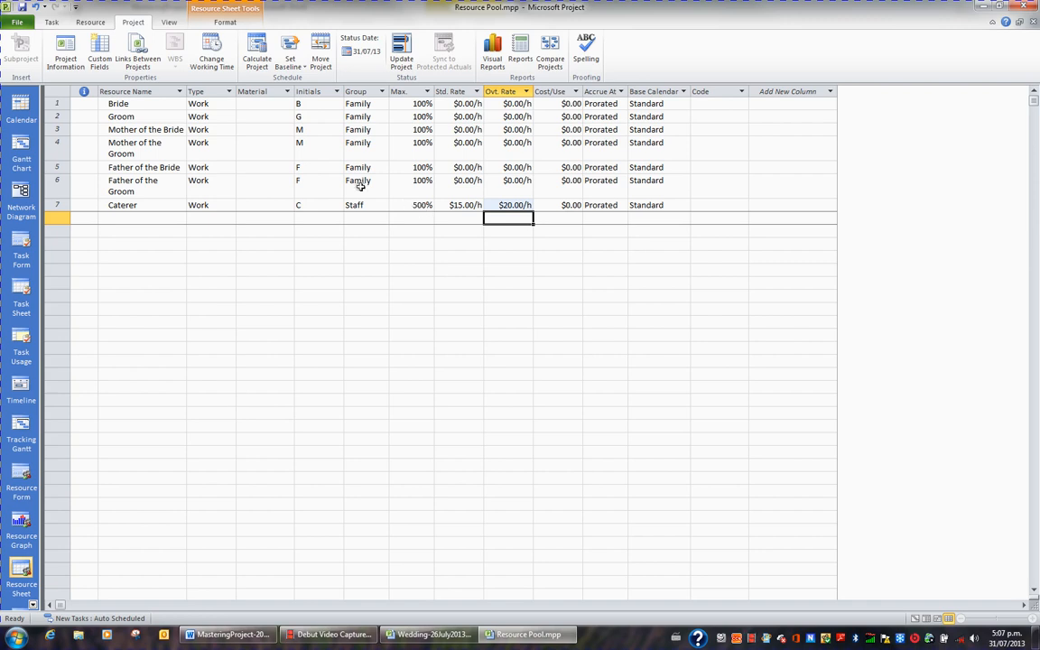
Switch the schedule option for showing assignment units back to Decimal.
{"action": "left_click", "coordinate": [18, 22]}
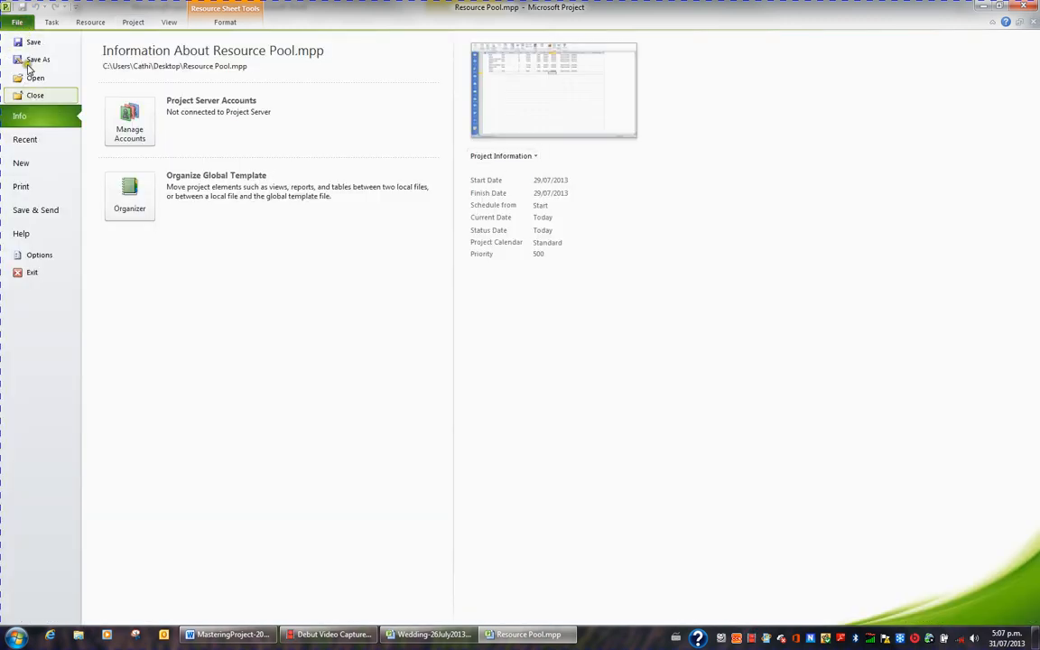
{"action": "left_click", "coordinate": [38, 255]}
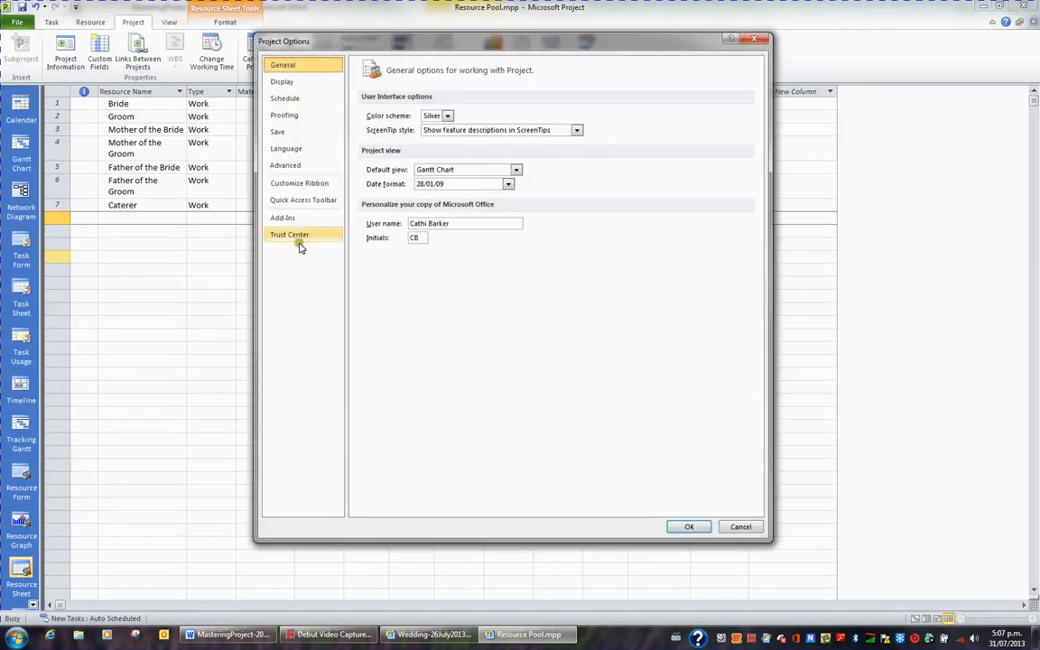
{"action": "left_click", "coordinate": [285, 99]}
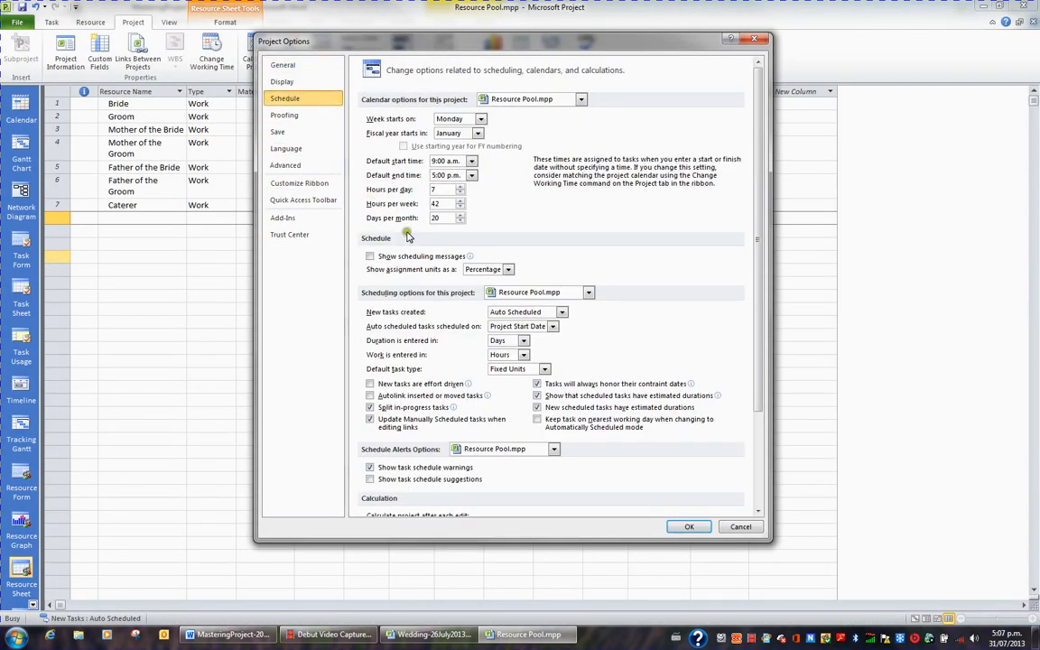
{"action": "left_click", "coordinate": [507, 269]}
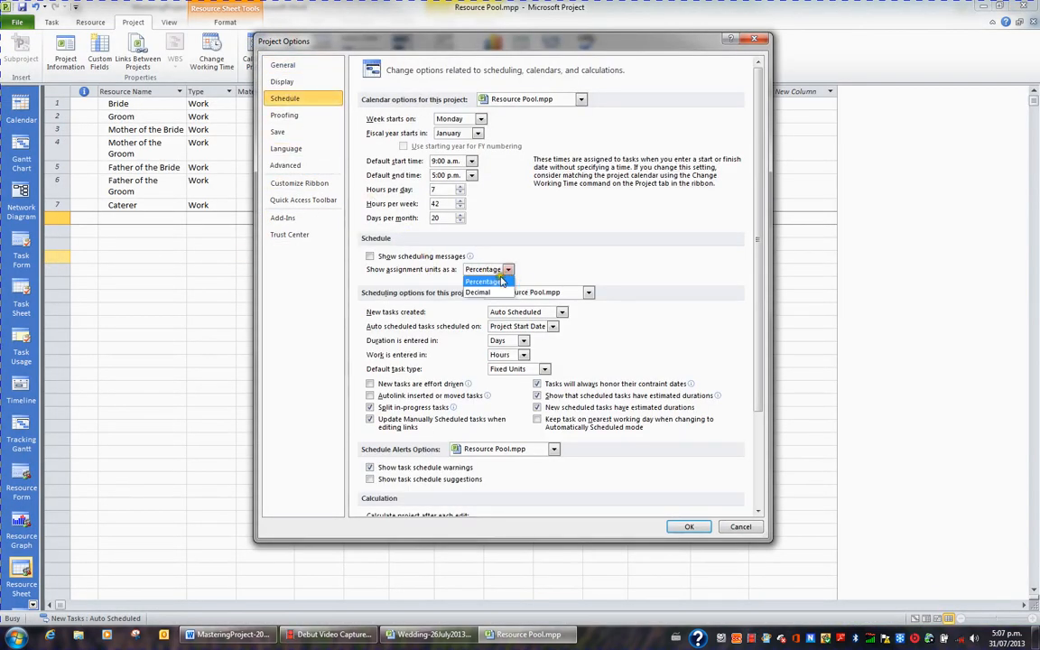
{"action": "left_click", "coordinate": [478, 293]}
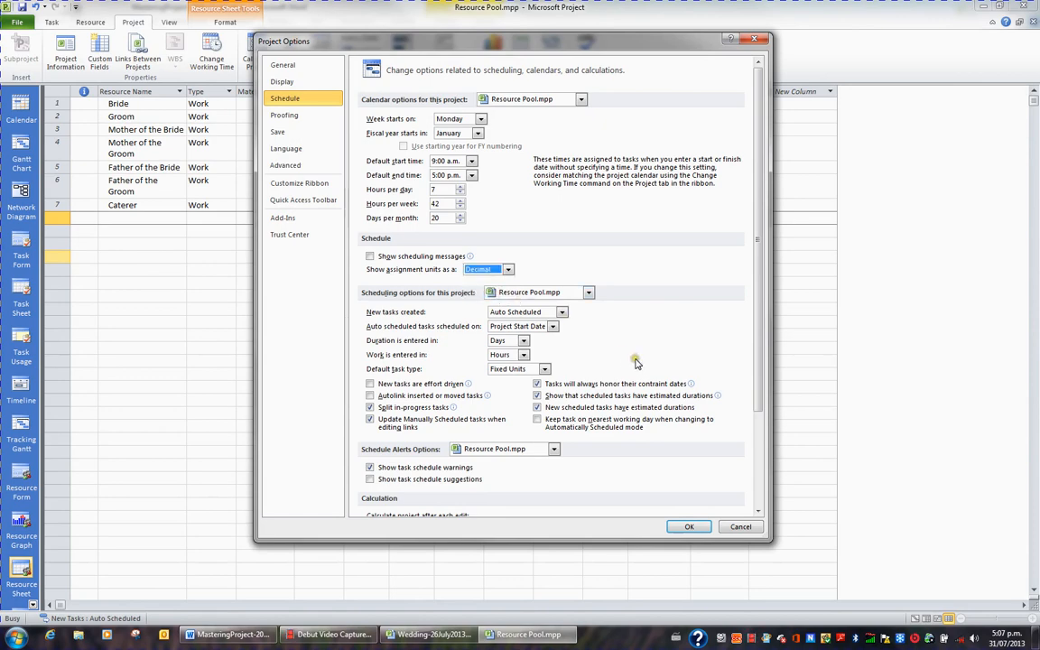
{"action": "left_click", "coordinate": [690, 527]}
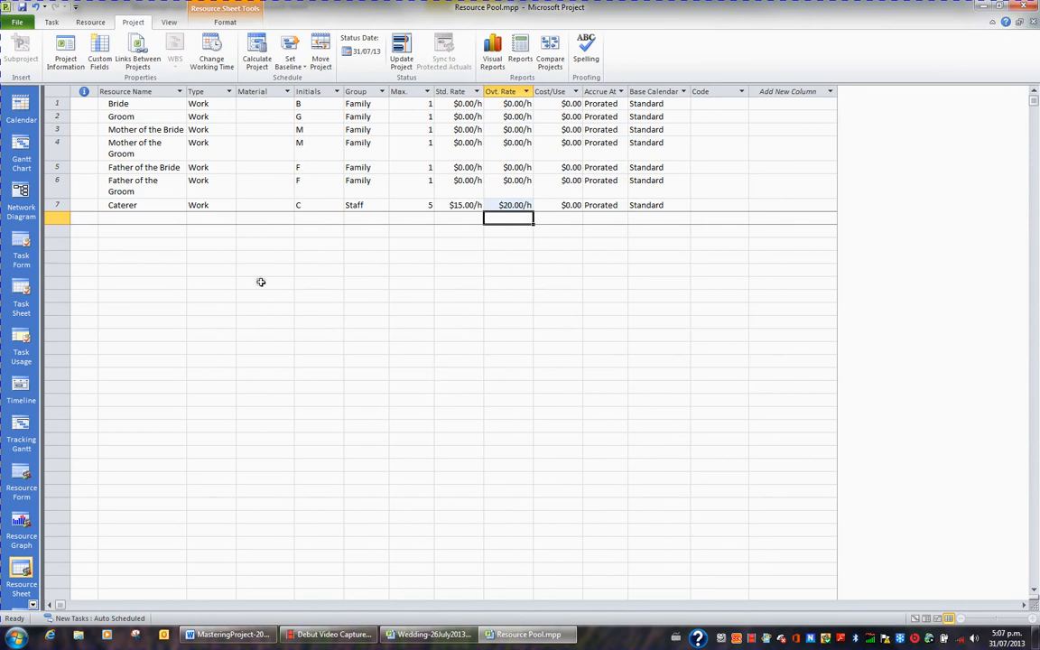
Add a resource named Photographer in the row below Caterer.
{"action": "left_click", "coordinate": [173, 218]}
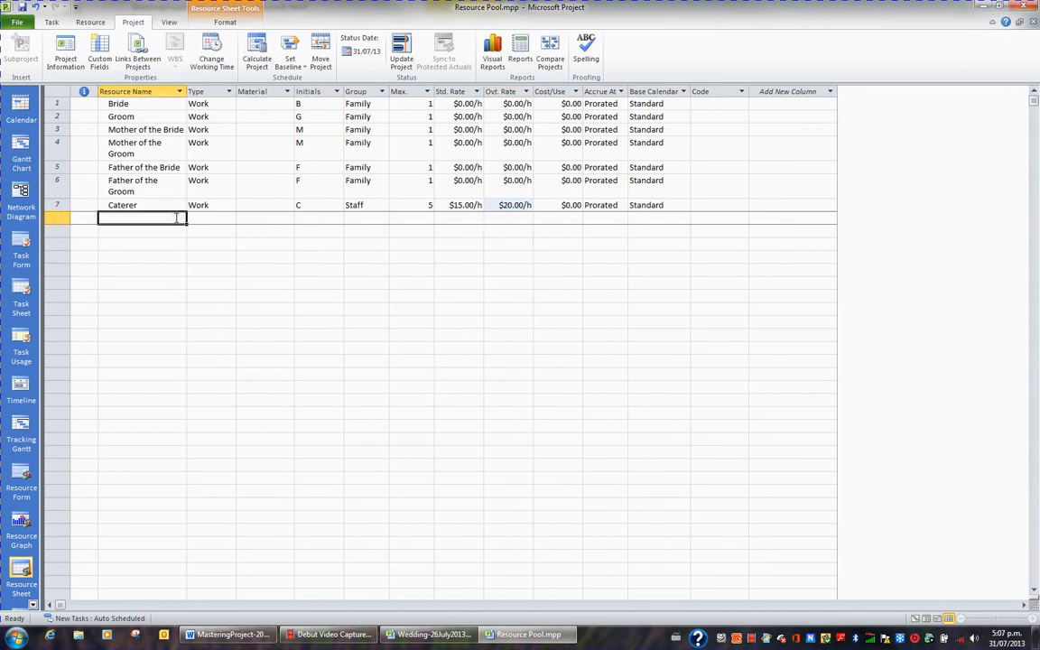
{"action": "type", "text": "Photog"}
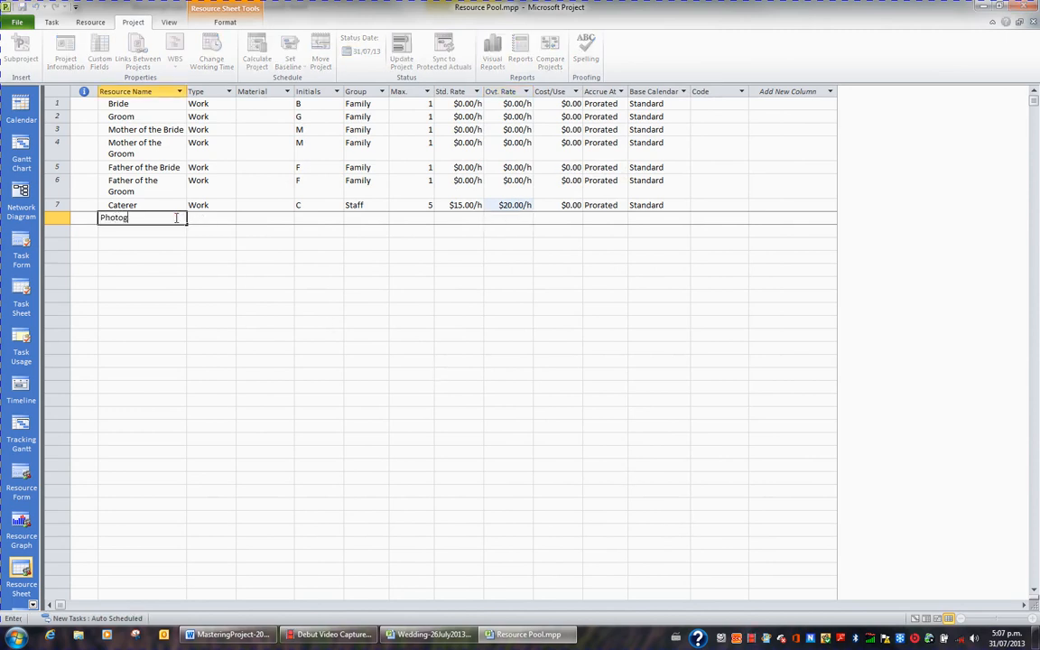
{"action": "type", "text": "rapher"}
{"action": "key", "text": "Return"}
Enter a resource named Manager in row 17, leaving rows 9 to 16 empty below Photographer.
{"action": "key", "text": "Return"}
{"action": "key", "text": "Return"}
{"action": "key", "text": "Return"}
{"action": "key", "text": "Return"}
{"action": "key", "text": "Return"}
{"action": "key", "text": "Return"}
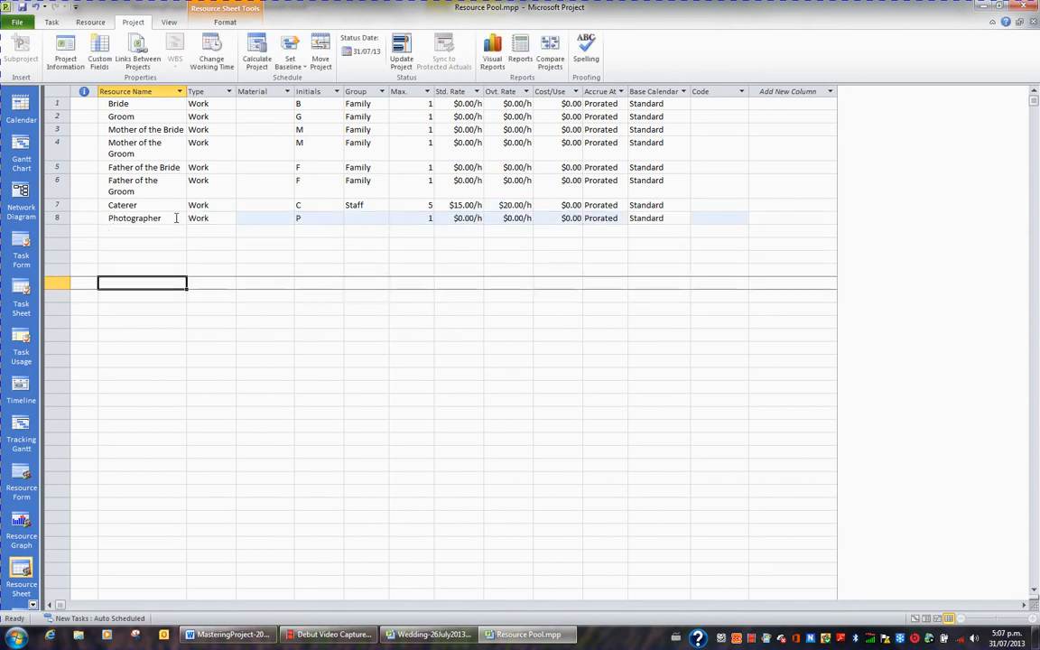
{"action": "key", "text": "Return"}
{"action": "key", "text": "Return"}
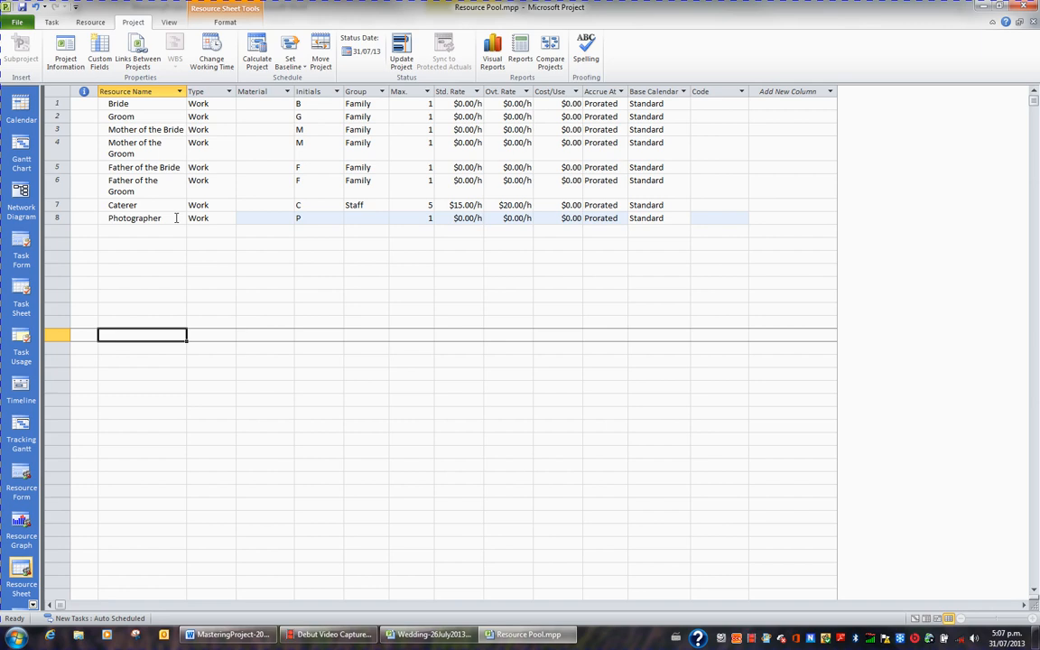
{"action": "type", "text": "Manager"}
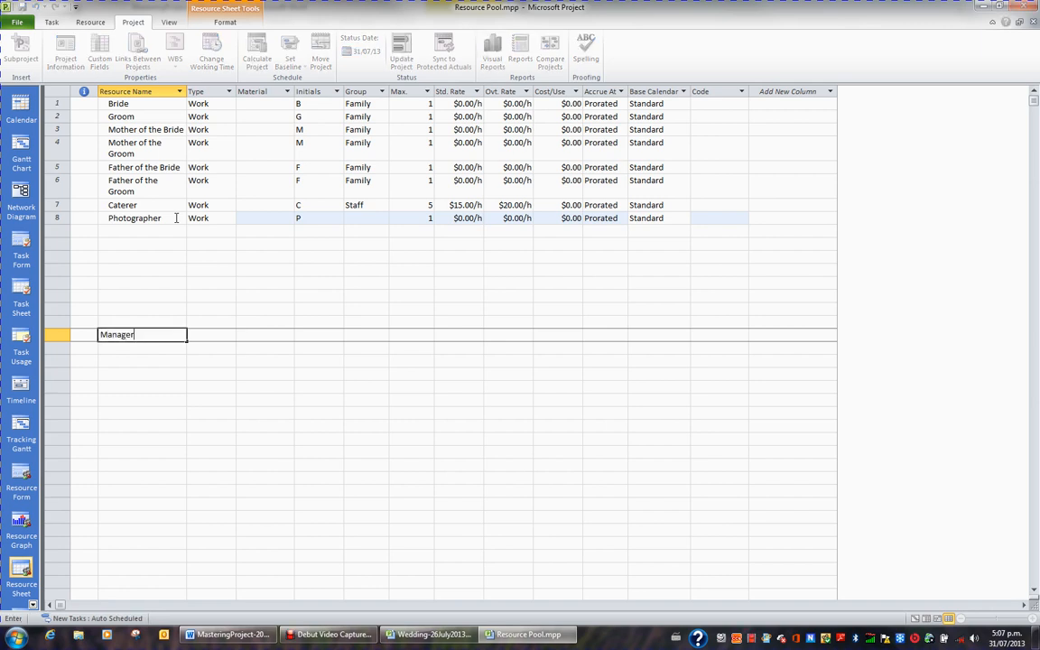
Enter Staff as the Manager's group and fill the Caterer's group Staff down through row 16.
{"action": "key", "text": "Tab"}
{"action": "key", "text": "Tab"}
{"action": "key", "text": "Tab"}
{"action": "key", "text": "Tab"}
{"action": "key", "text": "Tab"}
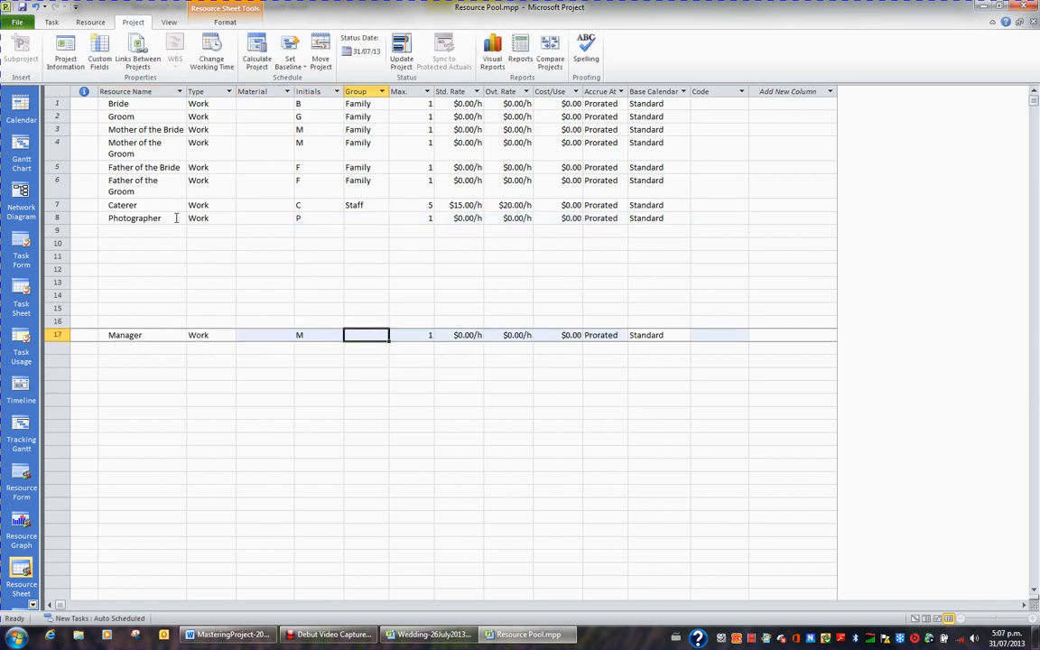
{"action": "key", "text": "shift+Tab"}
{"action": "type", "text": "Sta"}
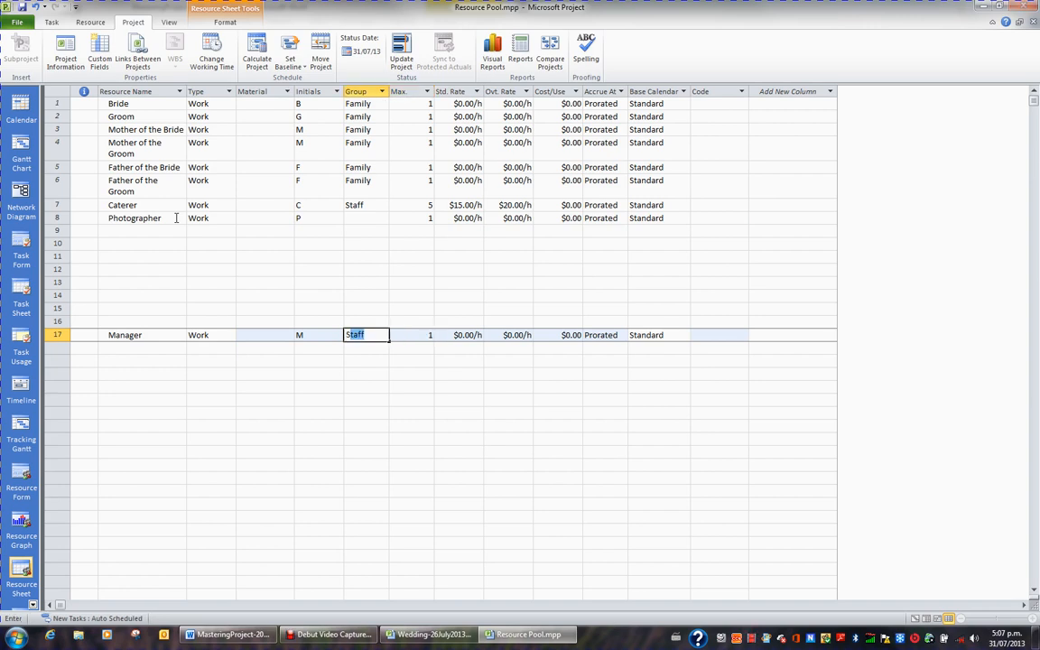
{"action": "key", "text": "Return"}
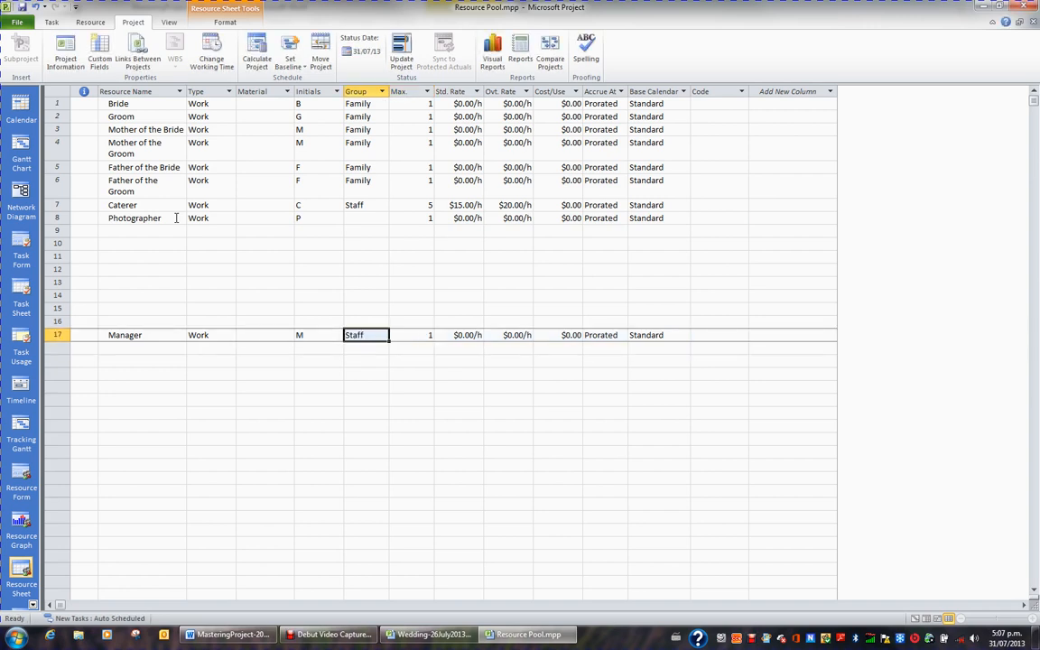
{"action": "left_click_drag", "start_coordinate": [360, 205], "coordinate": [368, 317]}
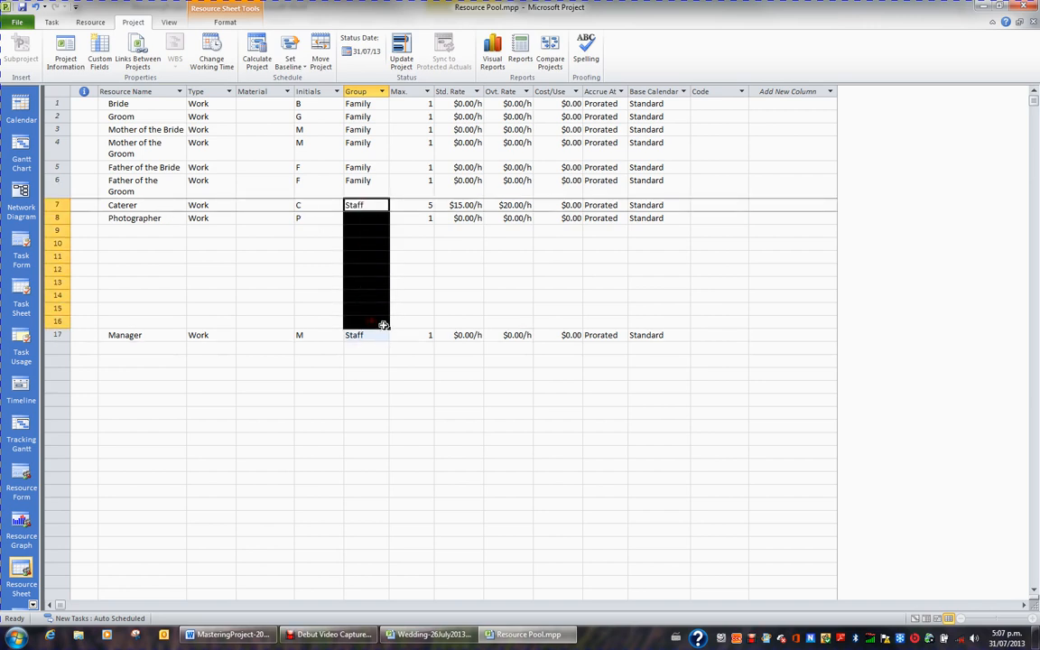
{"action": "key", "text": "ctrl+d"}
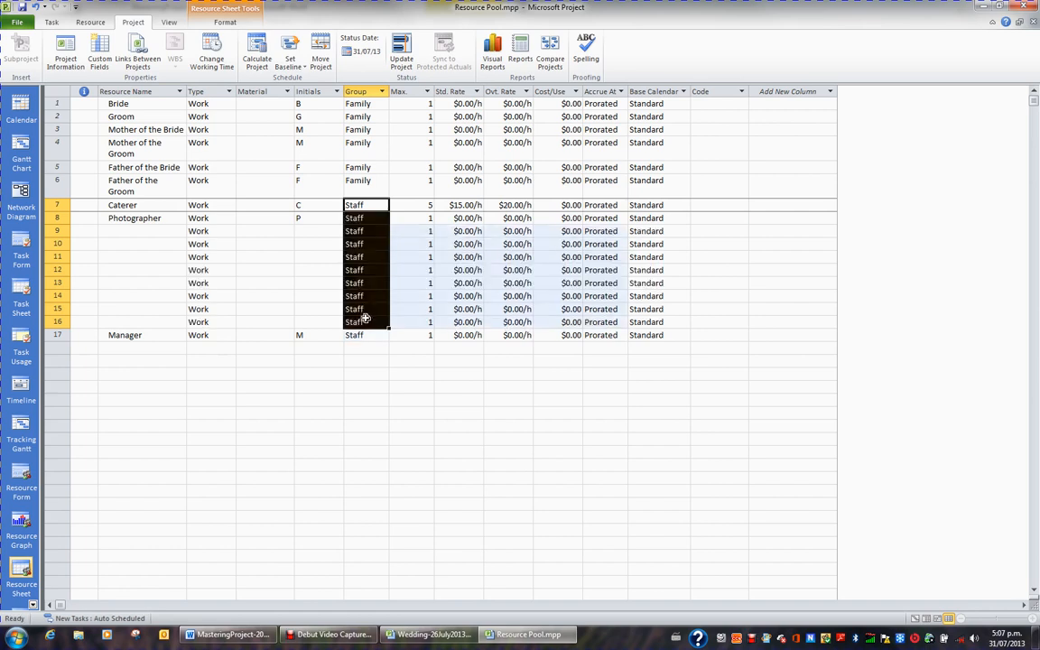
Set the Manager's standard rate to 55000/y and fit the Std. Rate column's width to its contents.
{"action": "left_click", "coordinate": [470, 335]}
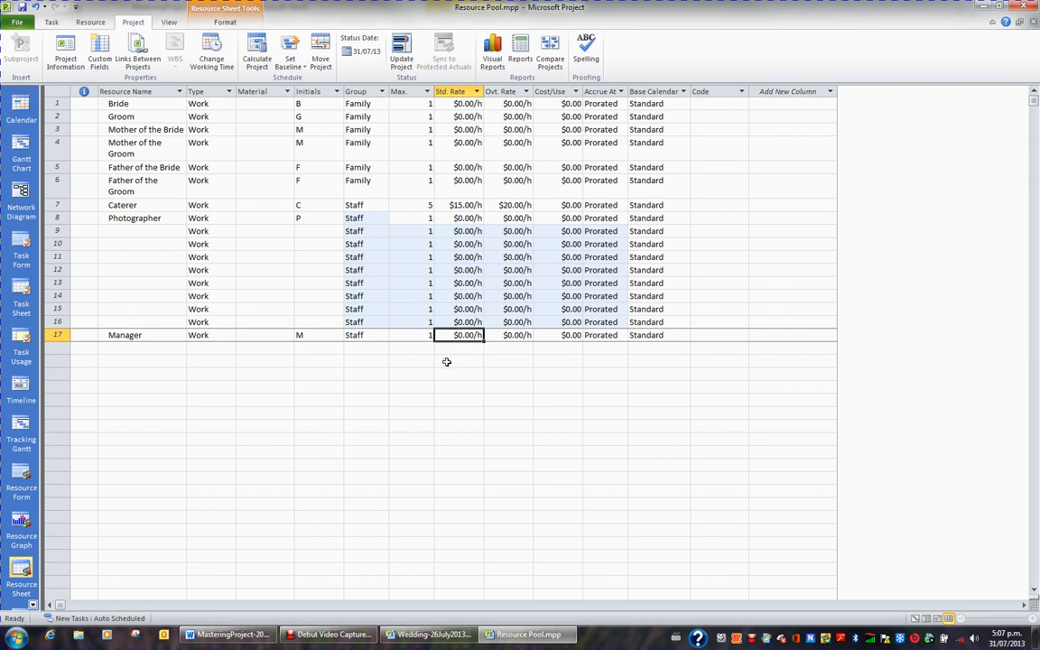
{"action": "type", "text": "55"}
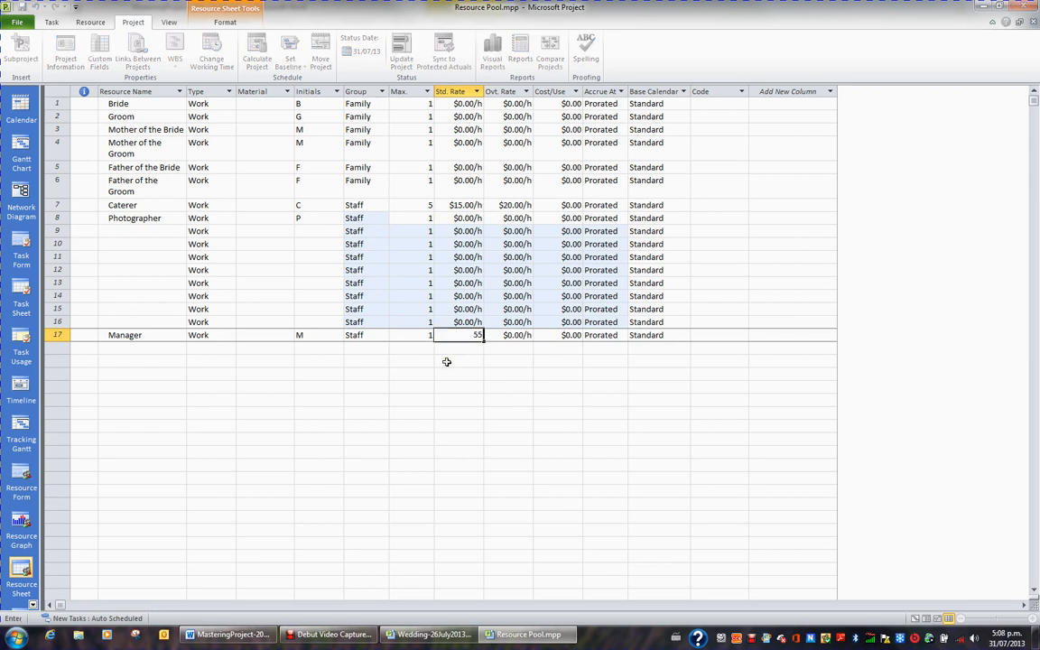
{"action": "type", "text": "000/y"}
{"action": "key", "text": "Return"}
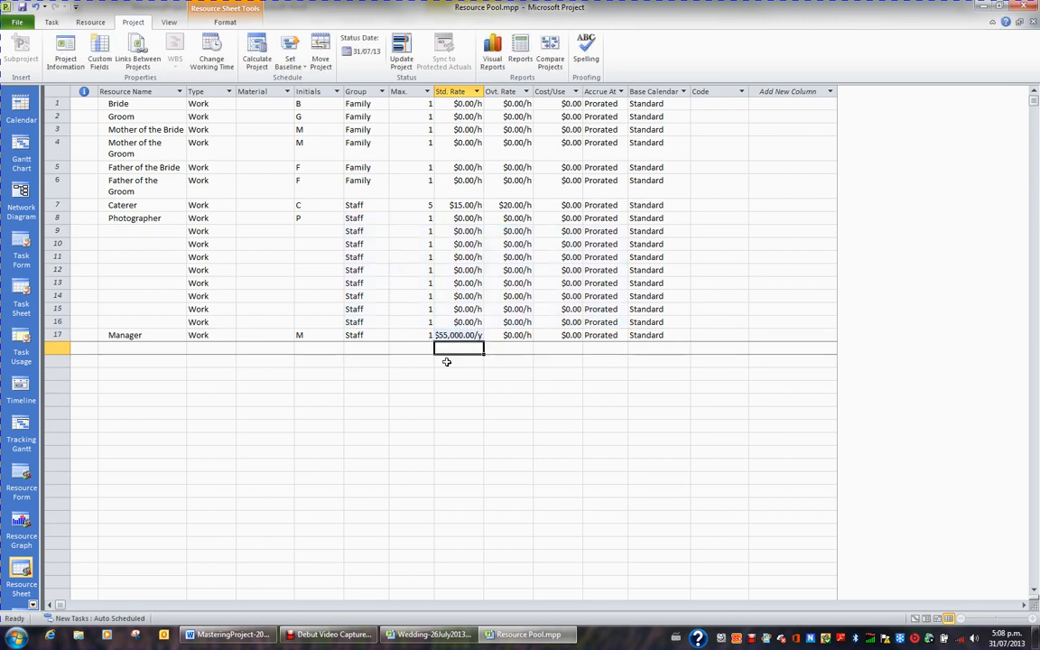
{"action": "double_click", "coordinate": [484, 91]}
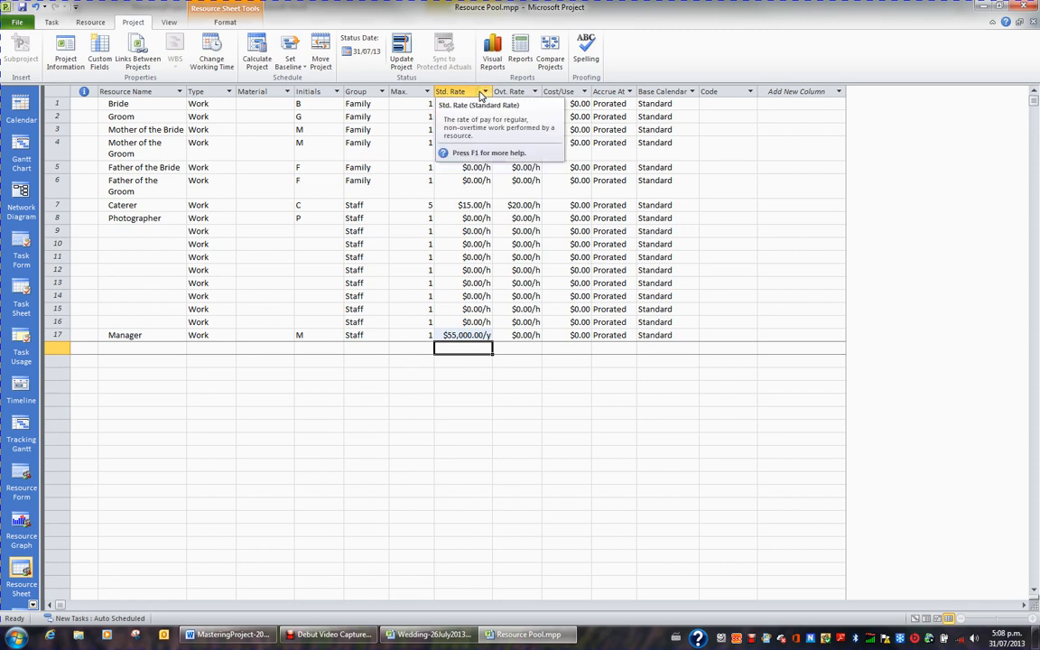